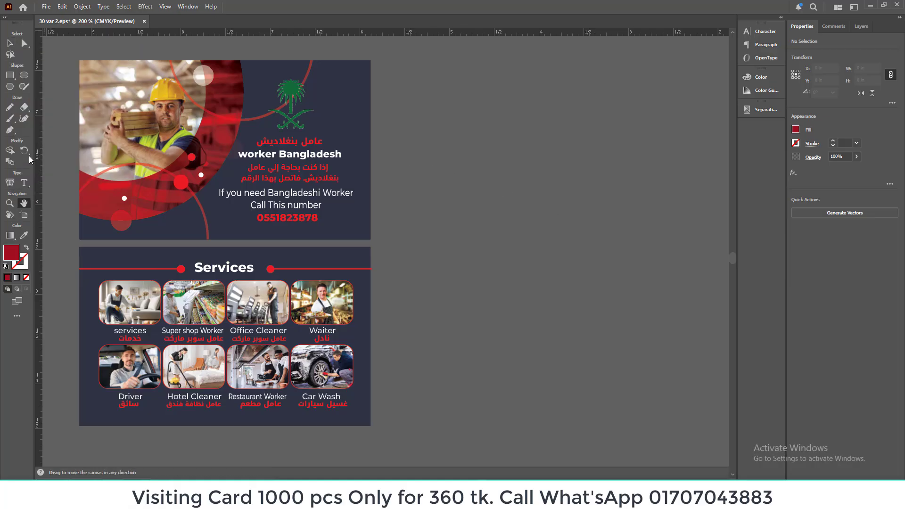
Step: Create a 3.25 in by 2 in rectangle in the empty area beside the existing card designs
drag(464, 208, 465, 210)
key(m)
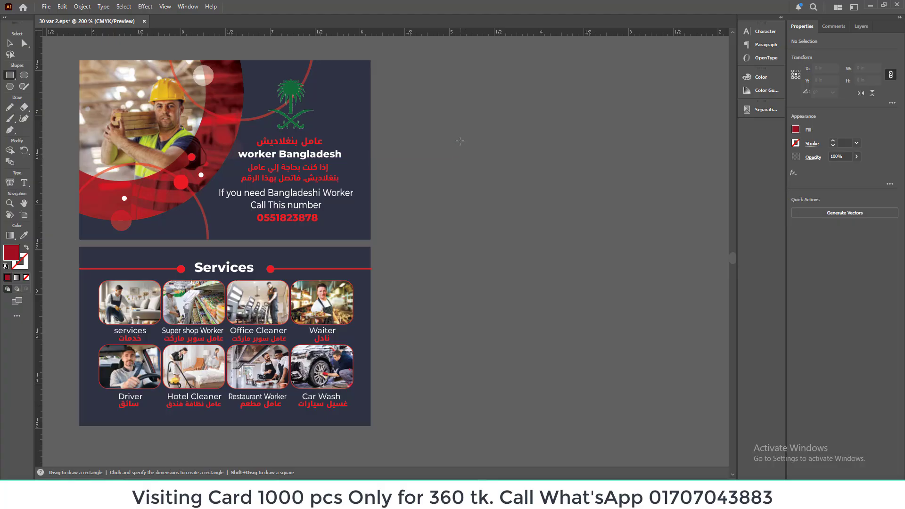
click(462, 129)
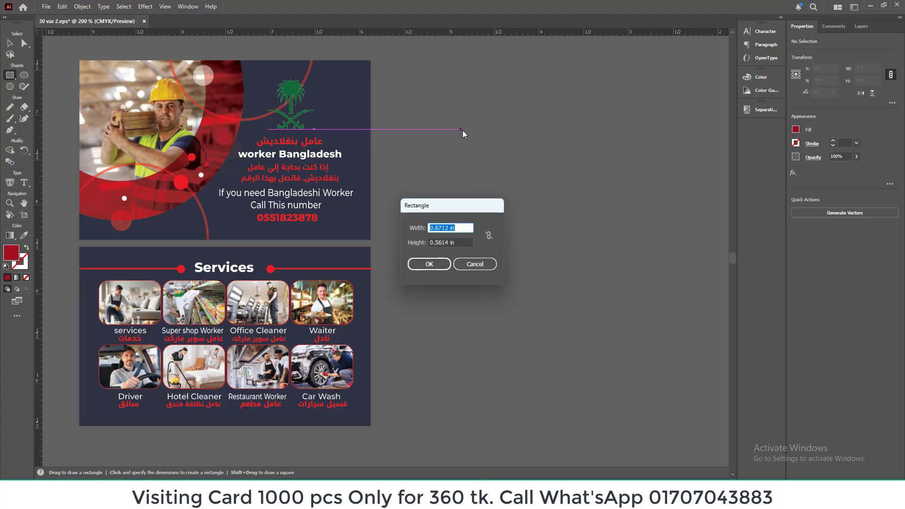
text(3.25)
key(Tab)
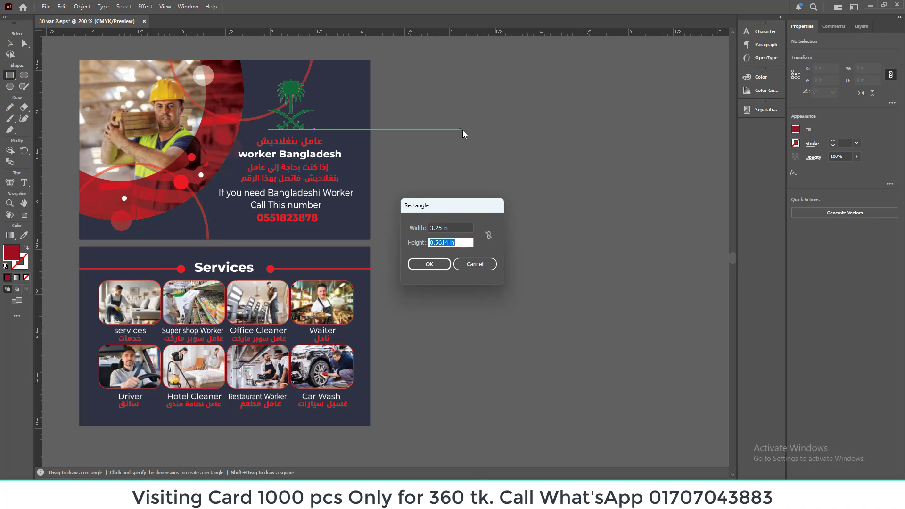
text(2)
click(433, 264)
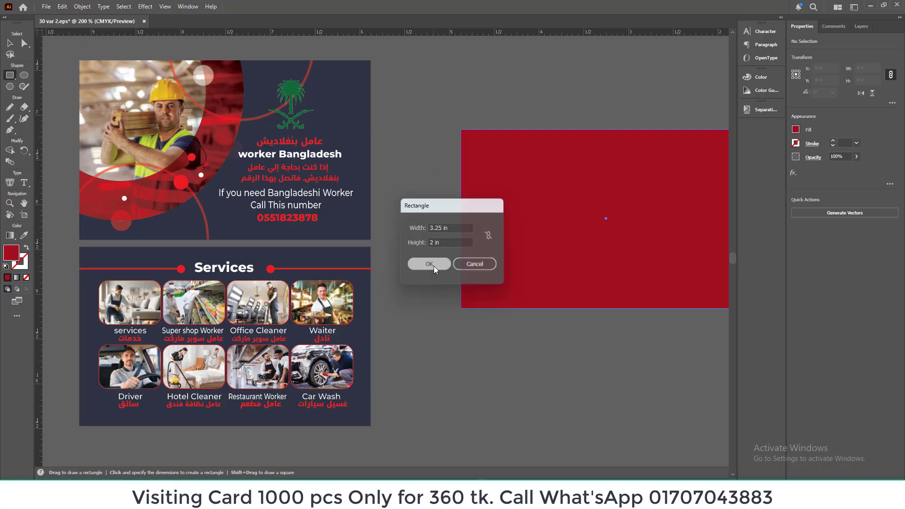
Step: Move the new rectangle closer to the existing cards and fill it with the navy sampled from the front card's background
click(9, 45)
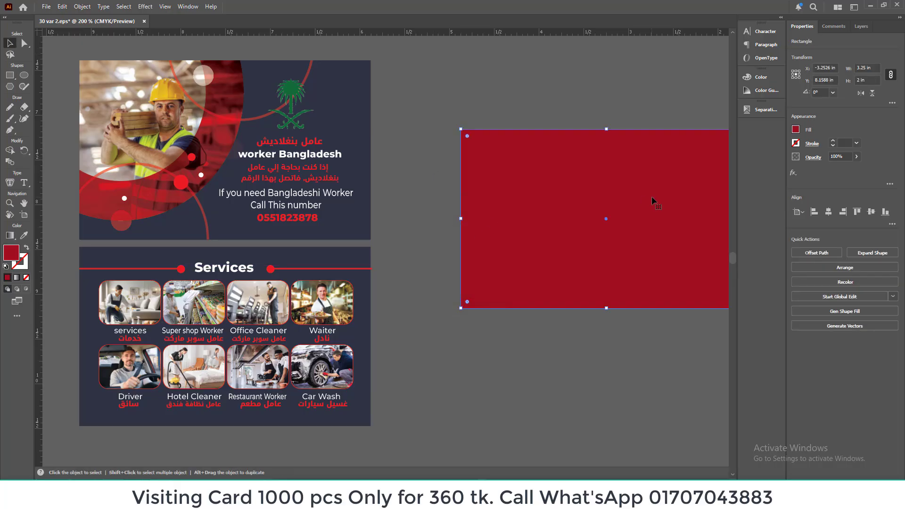
drag(651, 196, 605, 193)
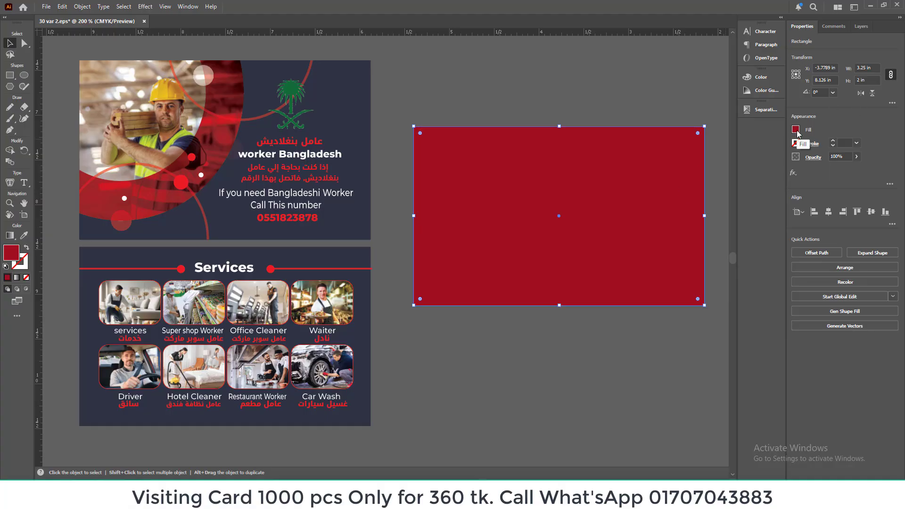
click(25, 238)
click(367, 109)
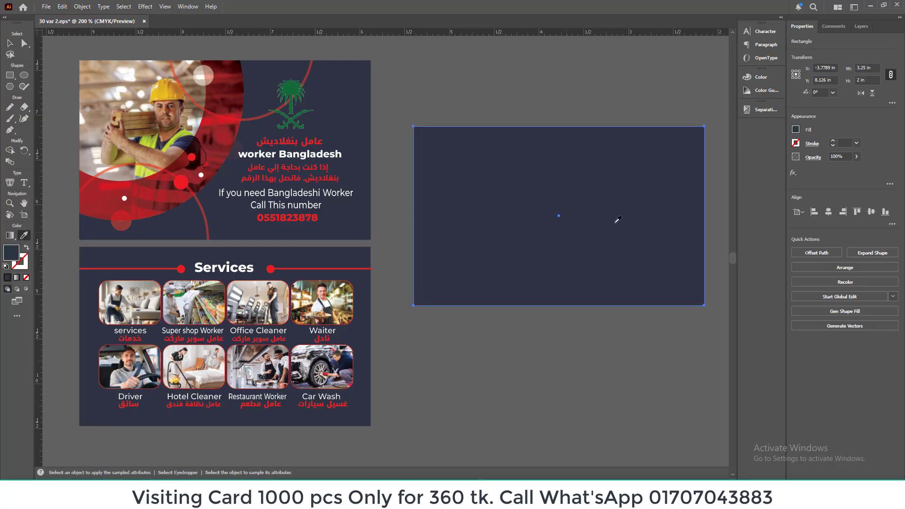
click(11, 43)
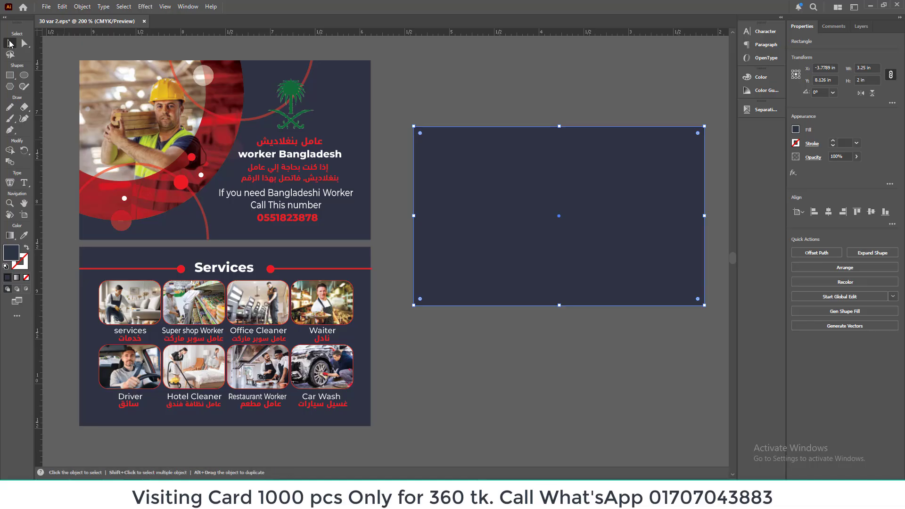
Step: Offset the navy rectangle's path by -4 mm, turn the inner path into a guide and clear the selection
click(81, 7)
mouse_move(151, 273)
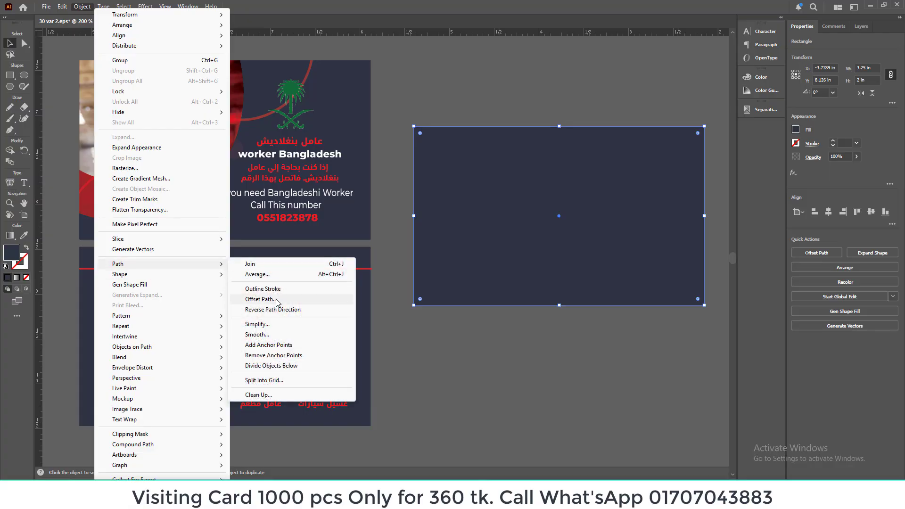
click(259, 300)
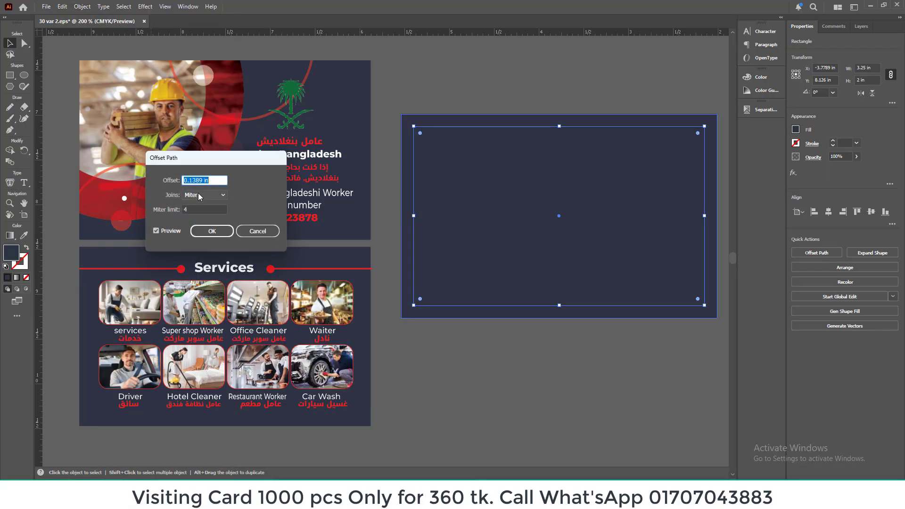
text(-)
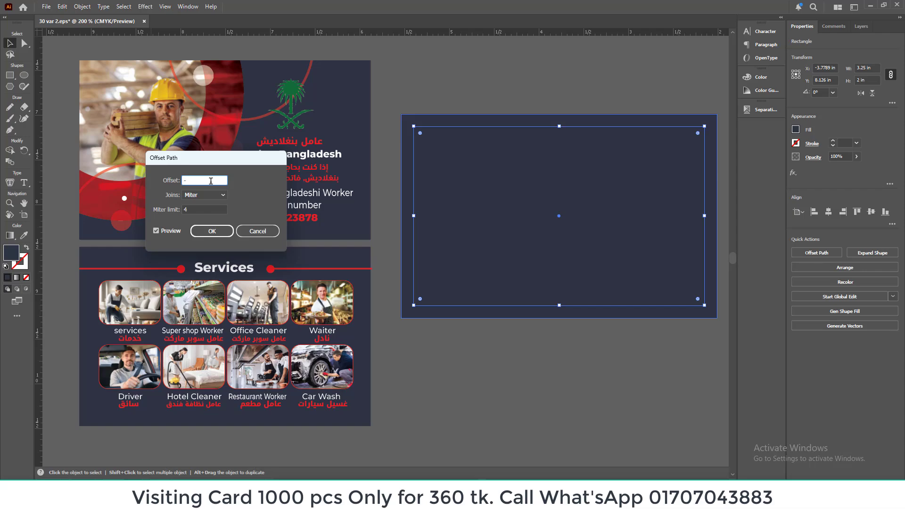
text(4mm)
click(213, 231)
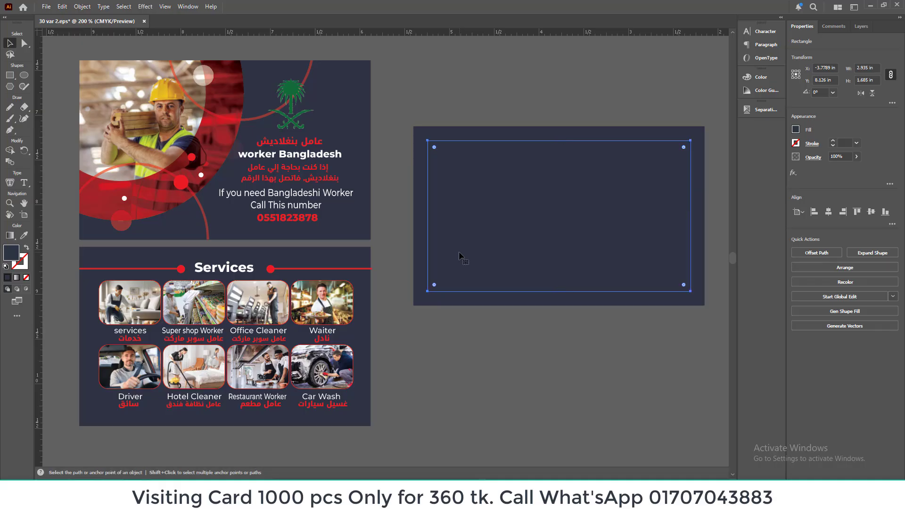
key(ctrl+shift+a)
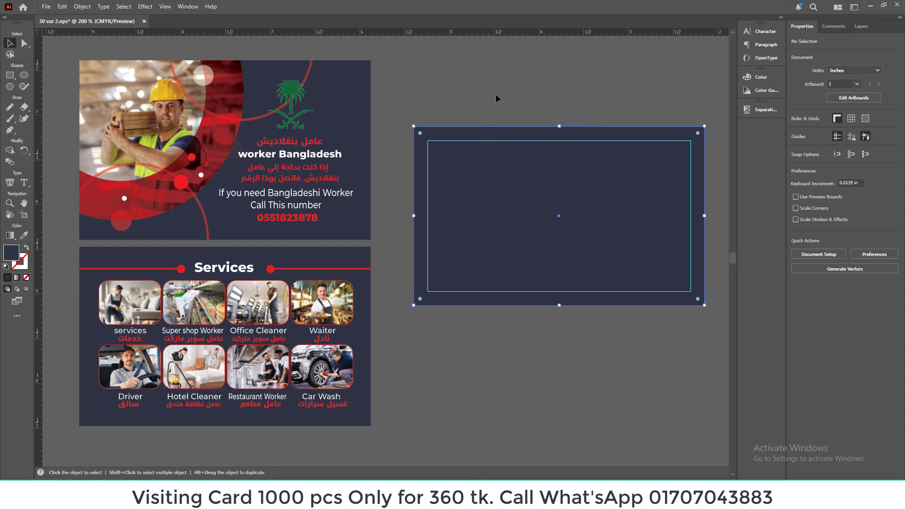
click(496, 101)
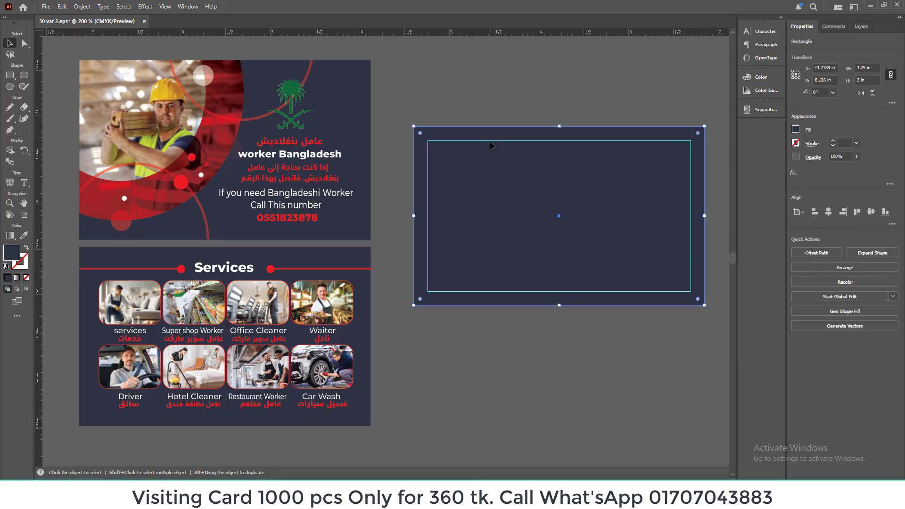
drag(514, 123, 493, 90)
click(544, 173)
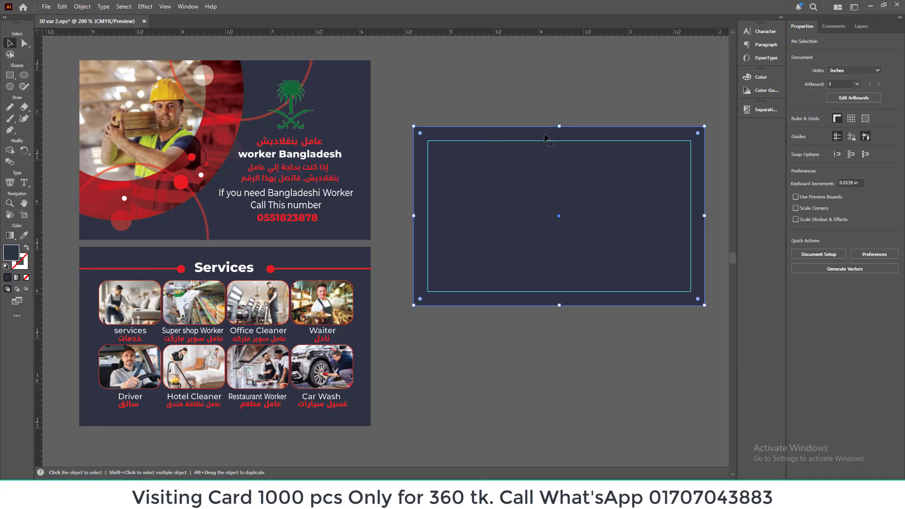
click(549, 88)
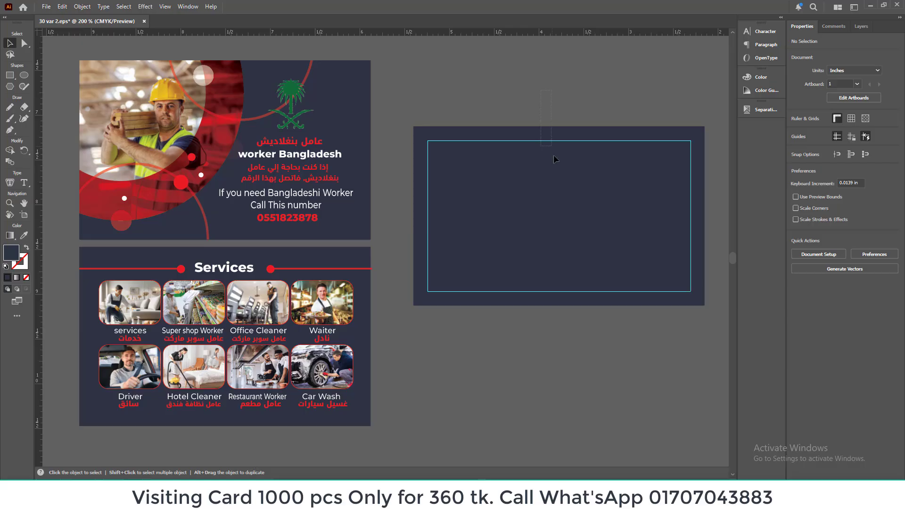
drag(564, 186, 577, 195)
click(556, 101)
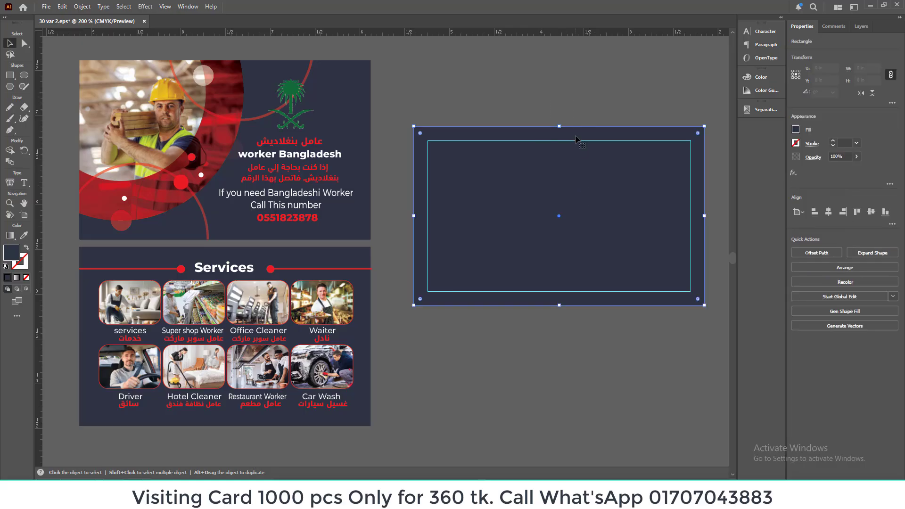
click(572, 94)
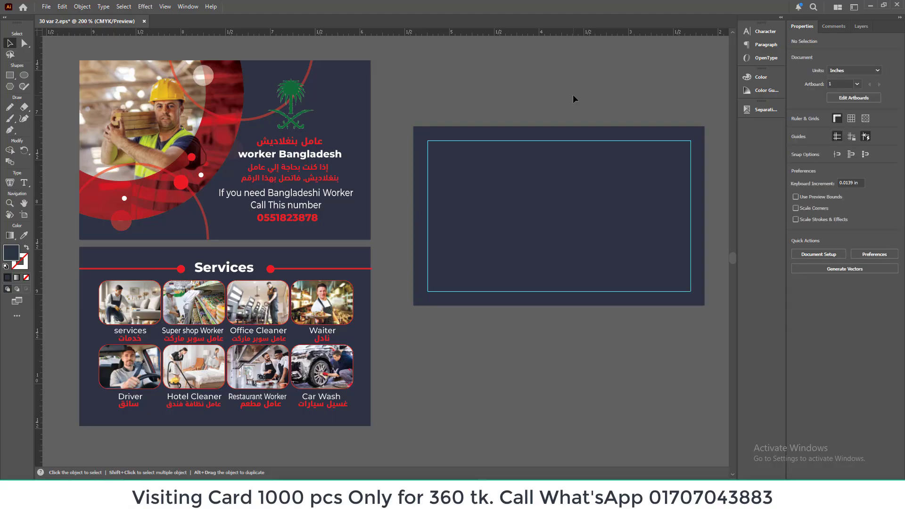
Step: Draw a circle about 3 in in diameter between the existing cards and the new navy rectangle
scroll(567, 103, up, 1)
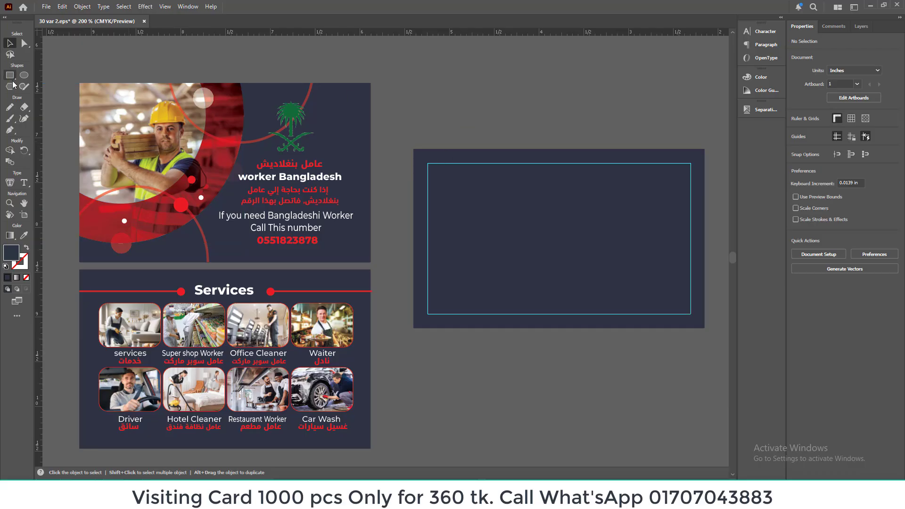
click(24, 75)
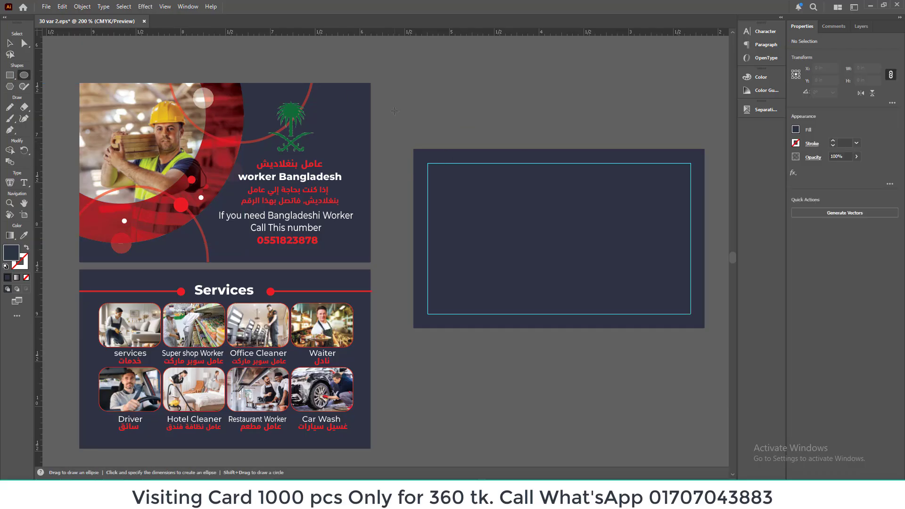
drag(384, 102, 506, 236)
scroll(499, 232, up, 4)
scroll(476, 214, down, 4)
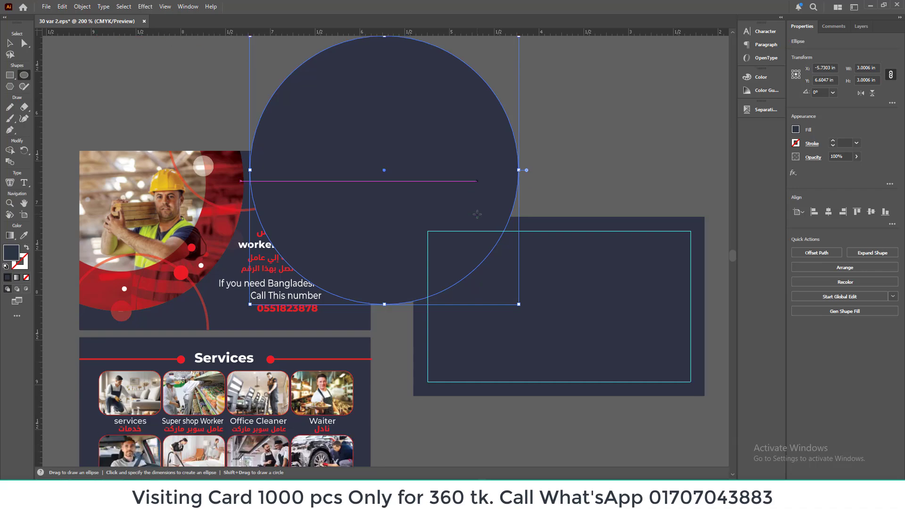
scroll(477, 214, up, 3)
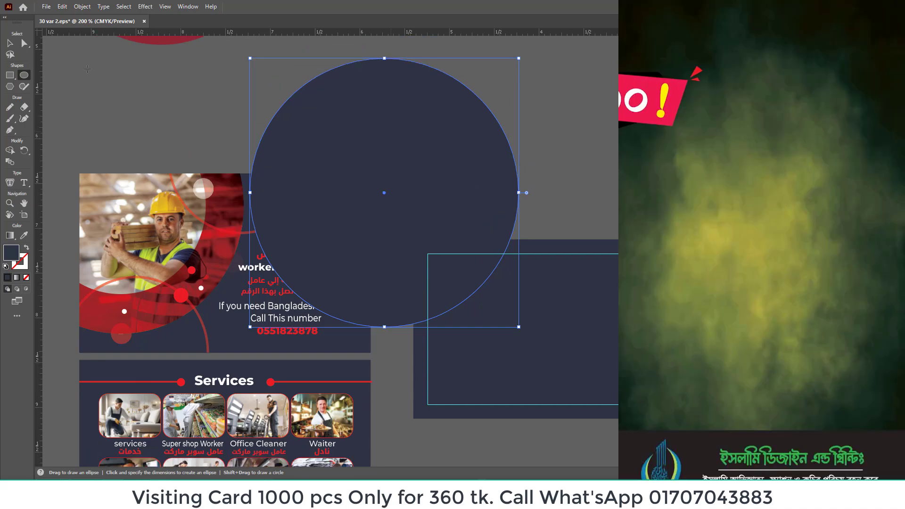
Step: Move the circle over the navy rectangle's upper-left corner and fill it with dark maroon (#523740)
click(10, 44)
drag(429, 167, 486, 198)
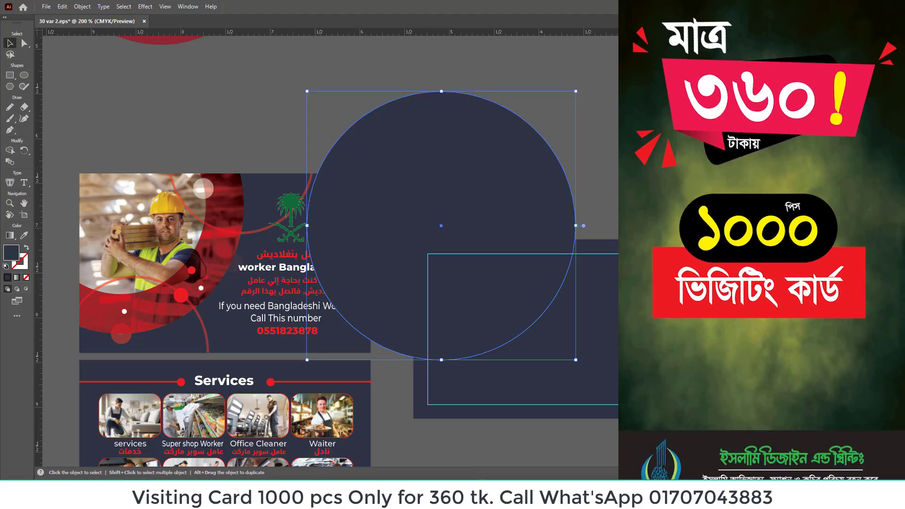
drag(803, 78, 817, 78)
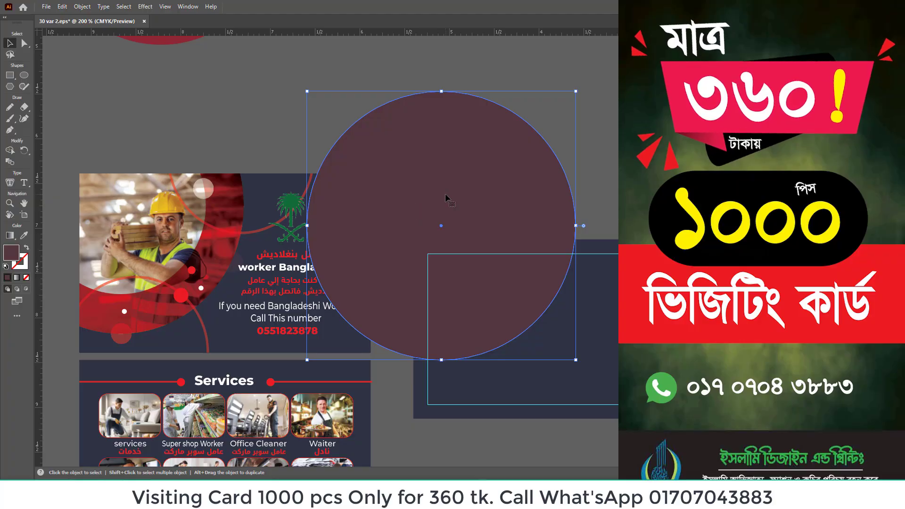
Step: Shift the maroon circle slightly down and to the left over the navy rectangle's upper-left corner
click(632, 247)
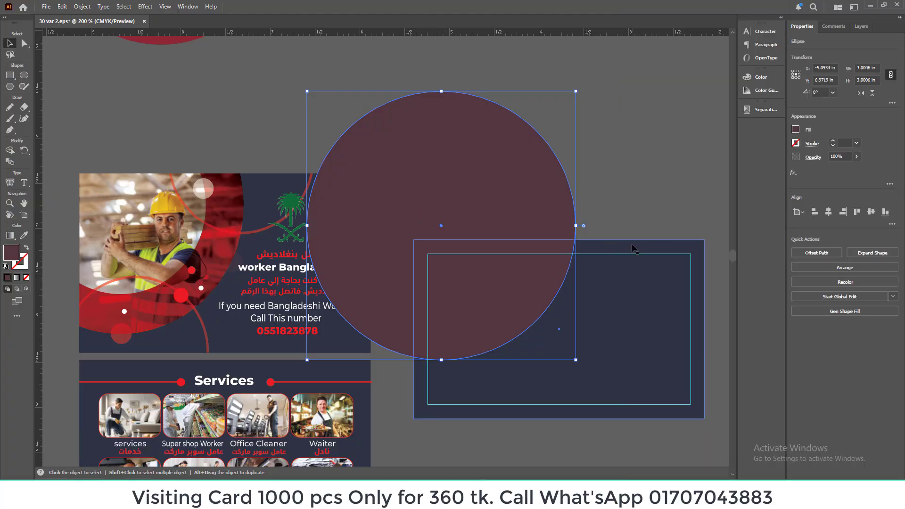
click(618, 197)
drag(477, 176, 466, 193)
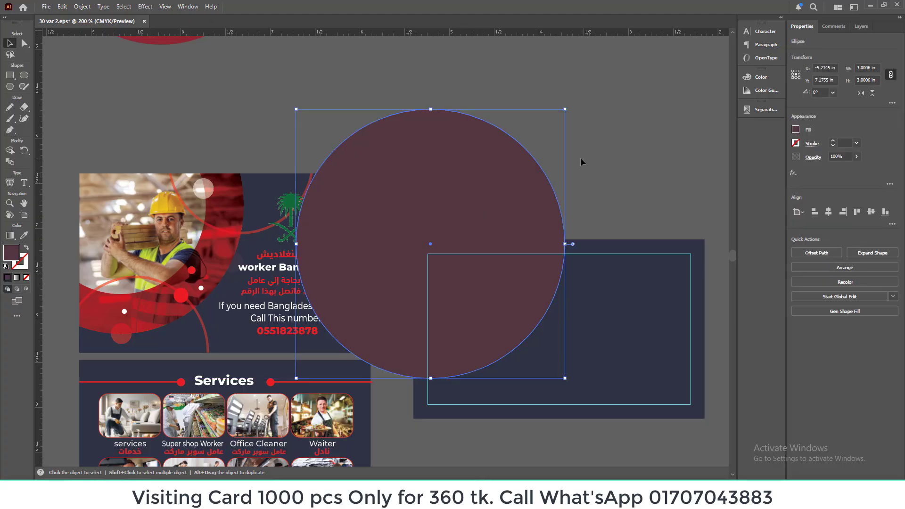
click(581, 158)
Step: Duplicate the maroon circle in place and scale the copy down about its center to about 2.24 in in diameter
click(507, 221)
key(a)
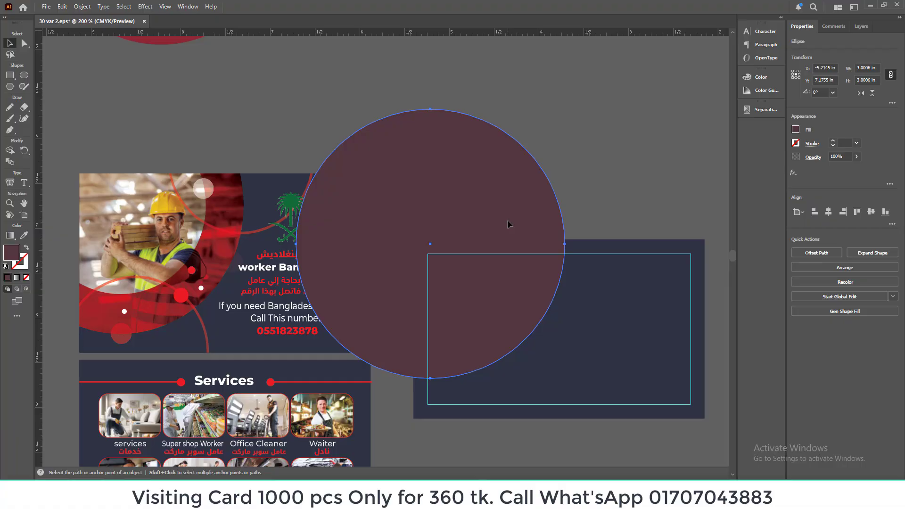
key(v)
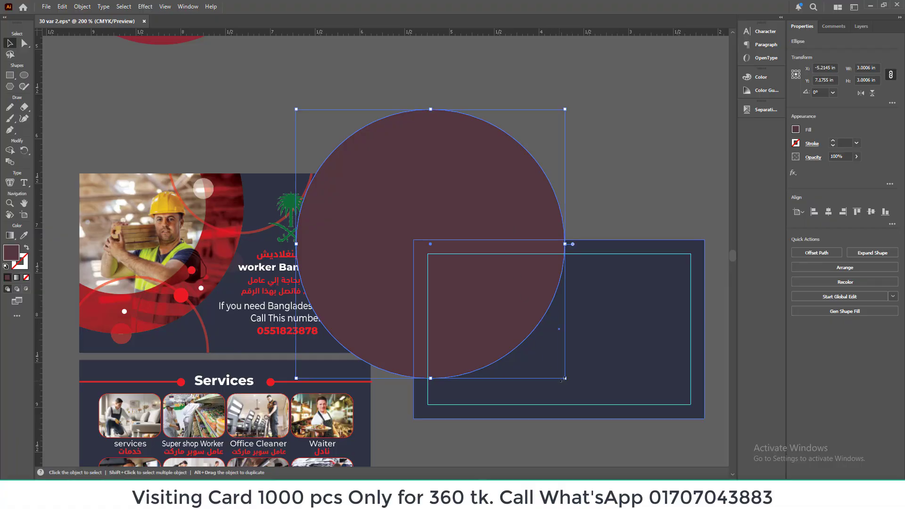
drag(561, 380, 532, 360)
Step: Fill the smaller circle with muted green by setting magenta and black to 15%
click(795, 129)
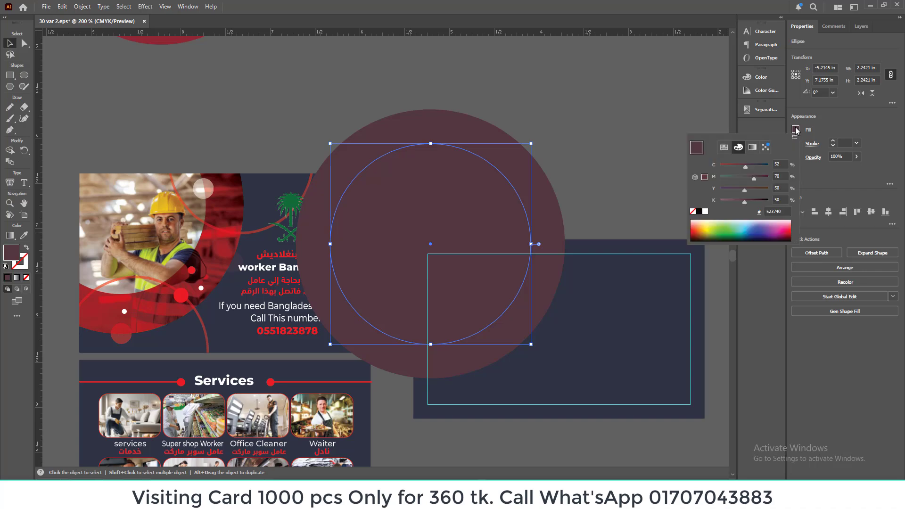
click(727, 200)
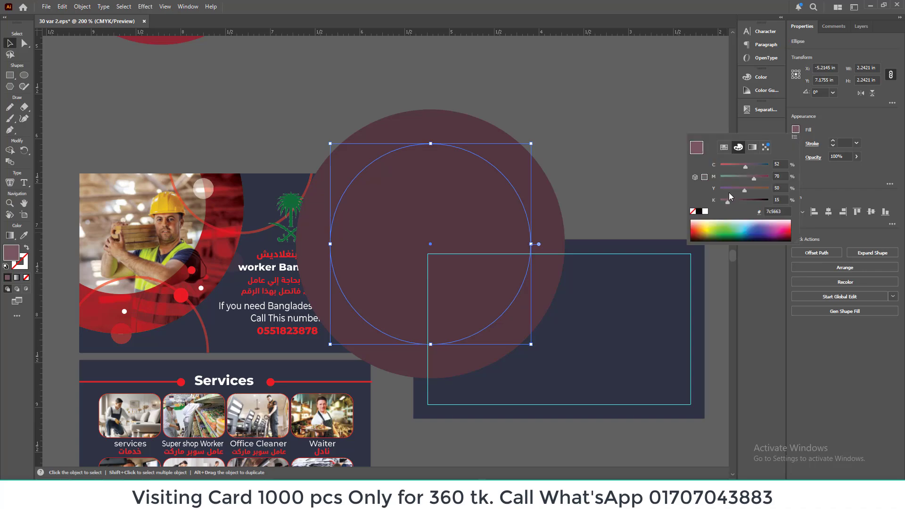
click(727, 177)
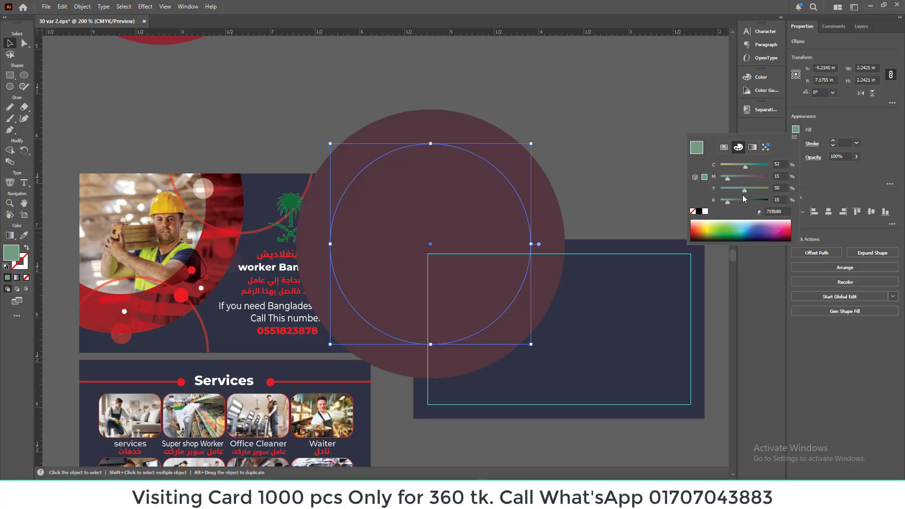
key(Escape)
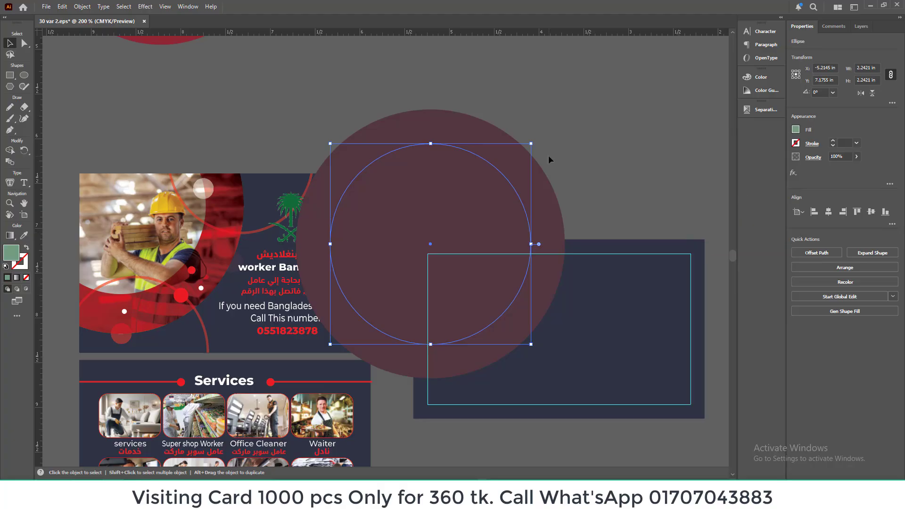
Step: Send the large maroon circle to the back of the stack, clear the selection and select the circle again
click(563, 161)
click(473, 201)
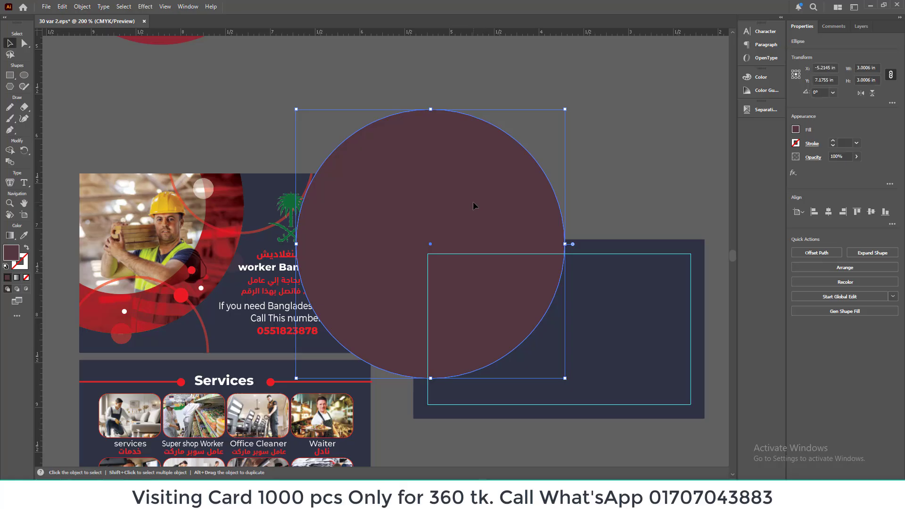
key(ctrl+shift+bracketleft)
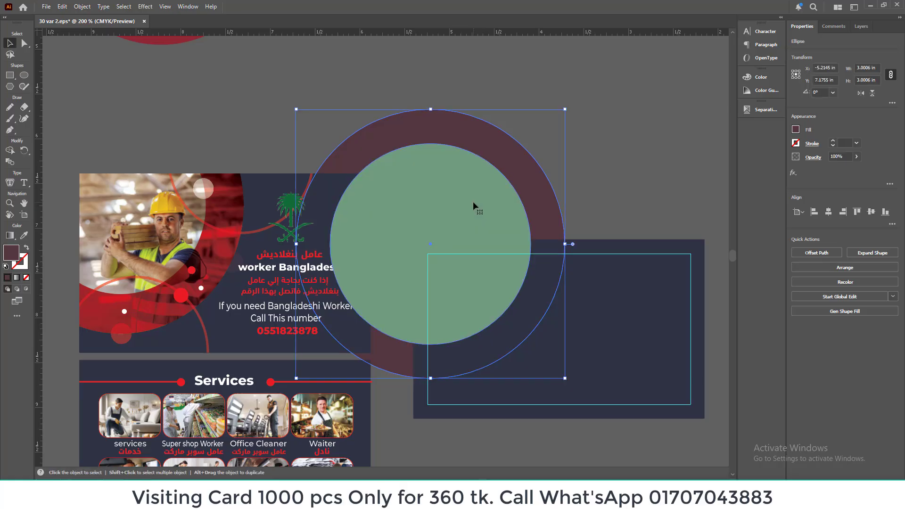
click(575, 168)
click(542, 195)
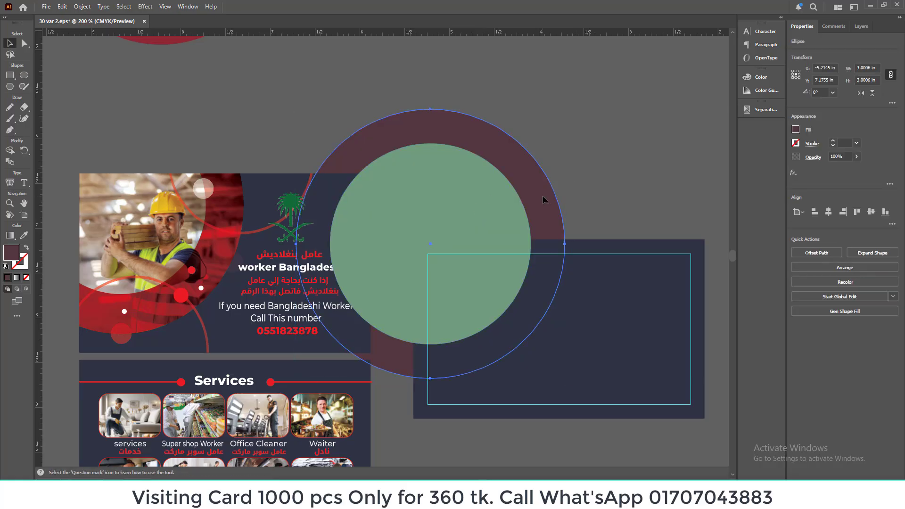
Step: Adjust the large maroon circle's stacking order so it sits behind the green circle and the navy rectangle, then clear the selection
key(ctrl+shift+bracketright)
key(ctrl+shift+bracketleft)
key(ctrl+bracketright)
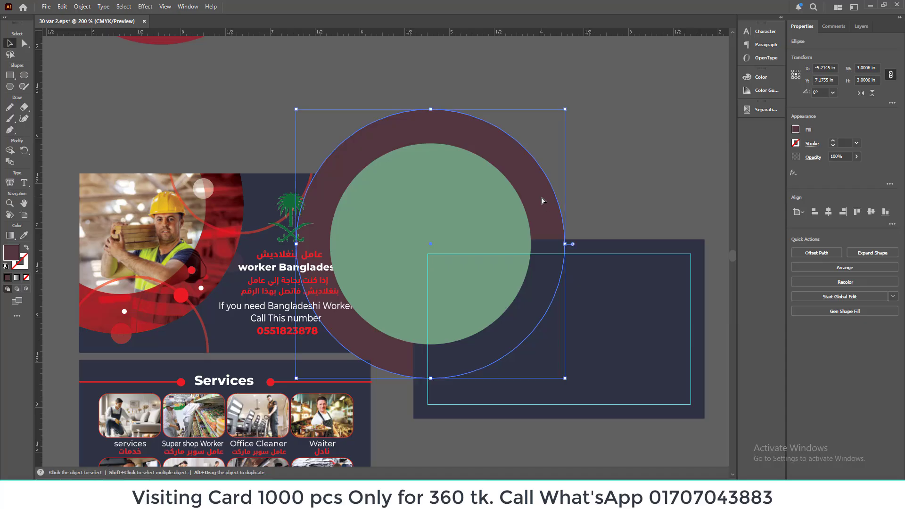
click(611, 223)
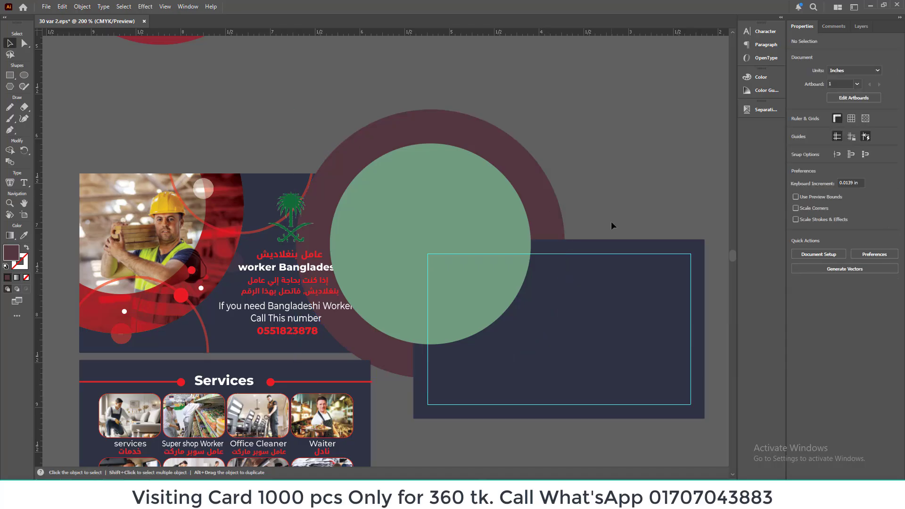
Step: Duplicate the green circle in place over the navy rectangle's corner
click(513, 220)
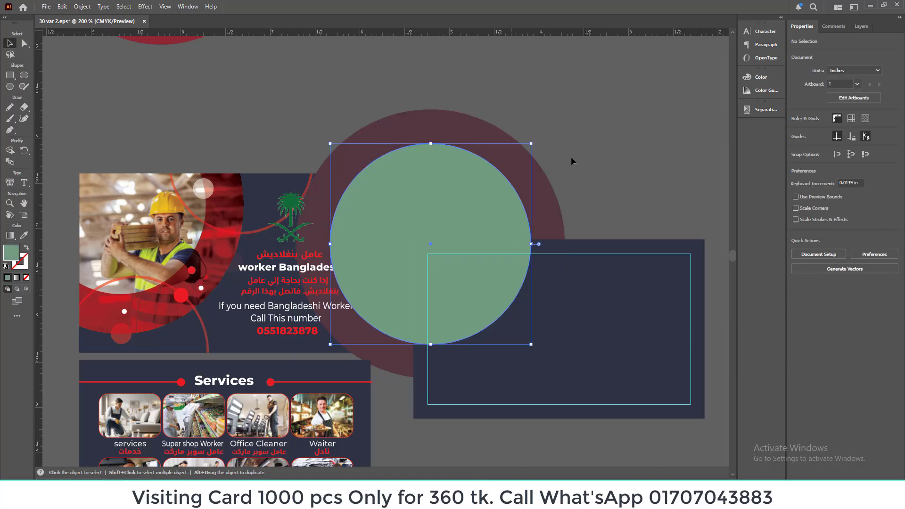
click(572, 158)
click(485, 242)
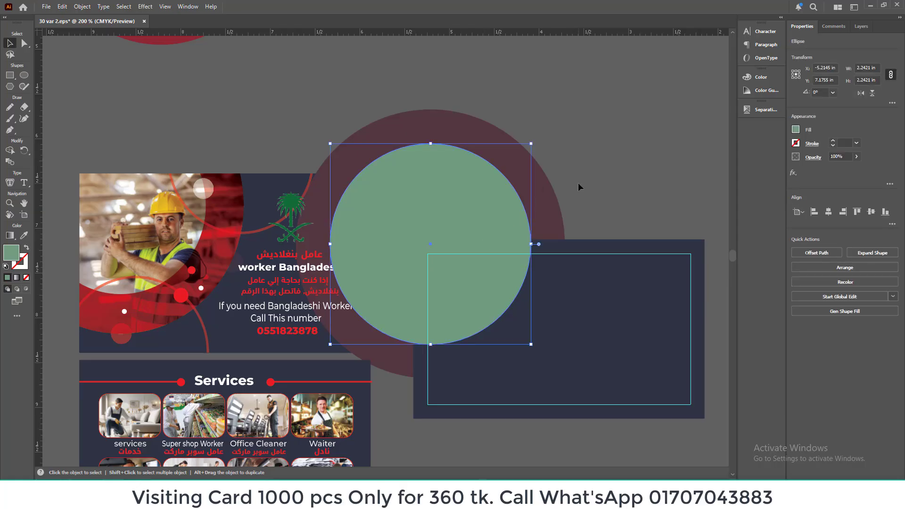
key(a)
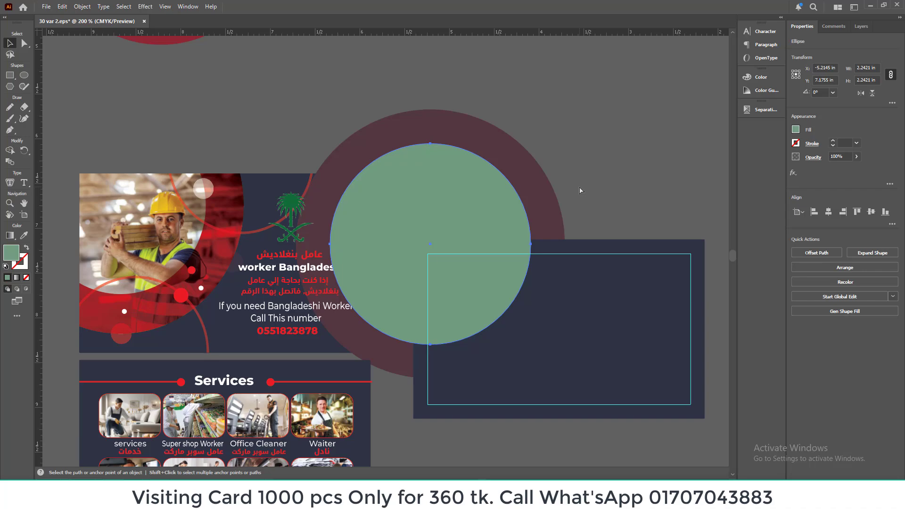
key(v)
click(581, 190)
click(480, 226)
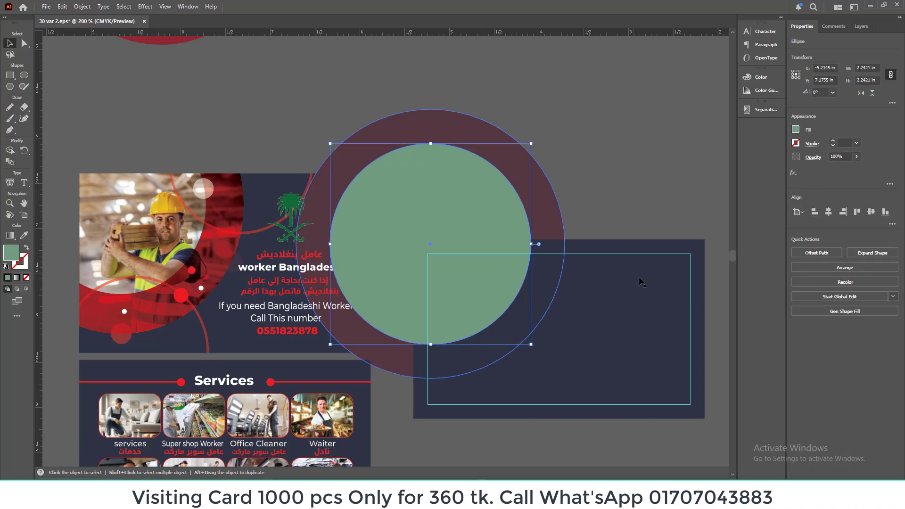
click(641, 282)
click(609, 210)
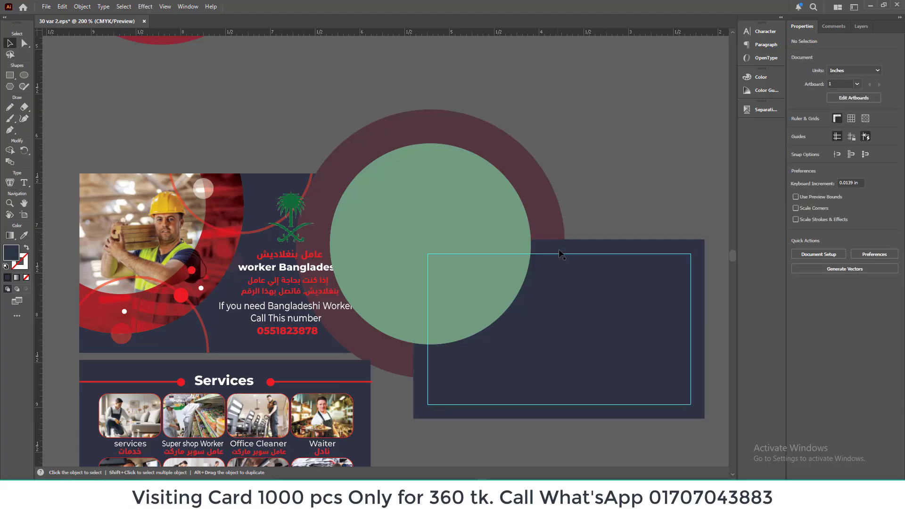
Step: Split off the overlap of the green circle and the navy rectangle as its own shape with Shape Builder
click(472, 236)
shift+click(588, 304)
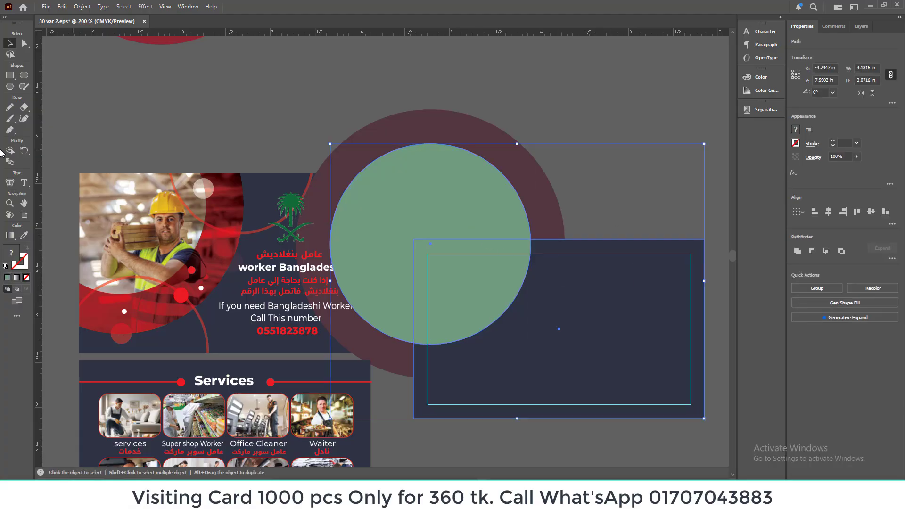
click(10, 152)
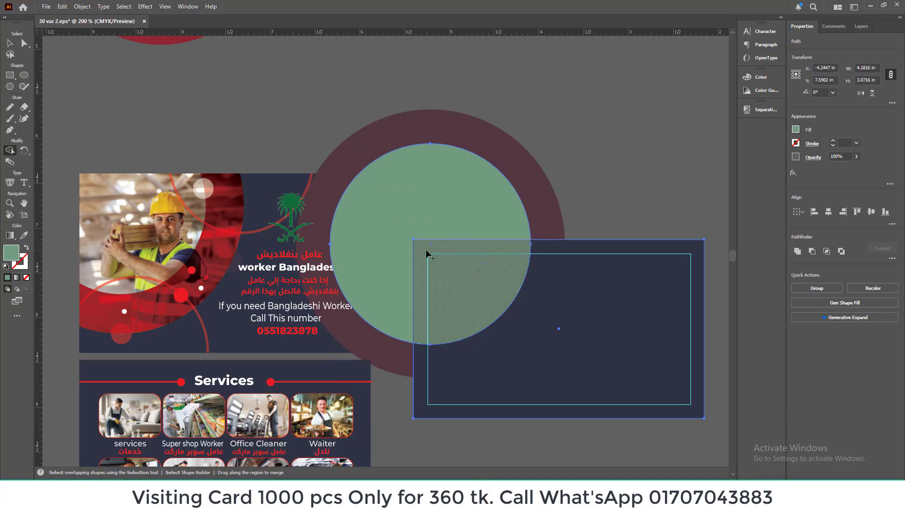
click(459, 270)
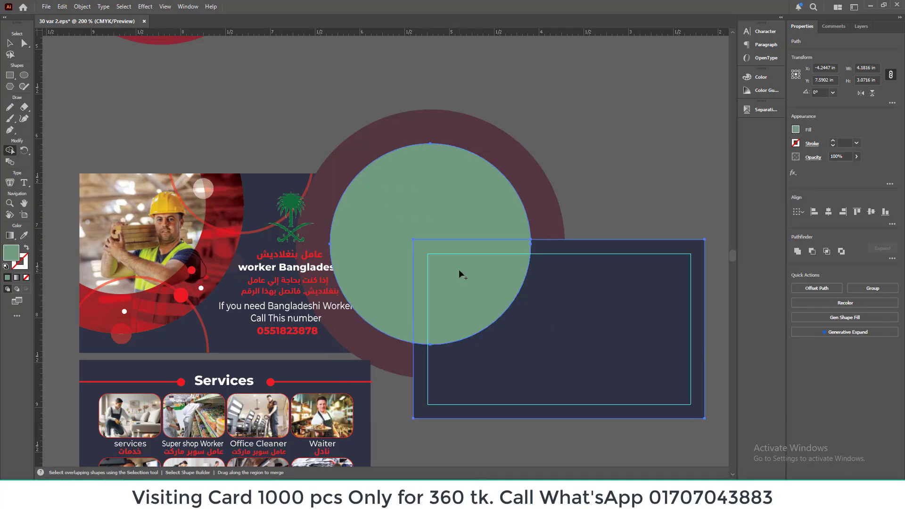
click(10, 43)
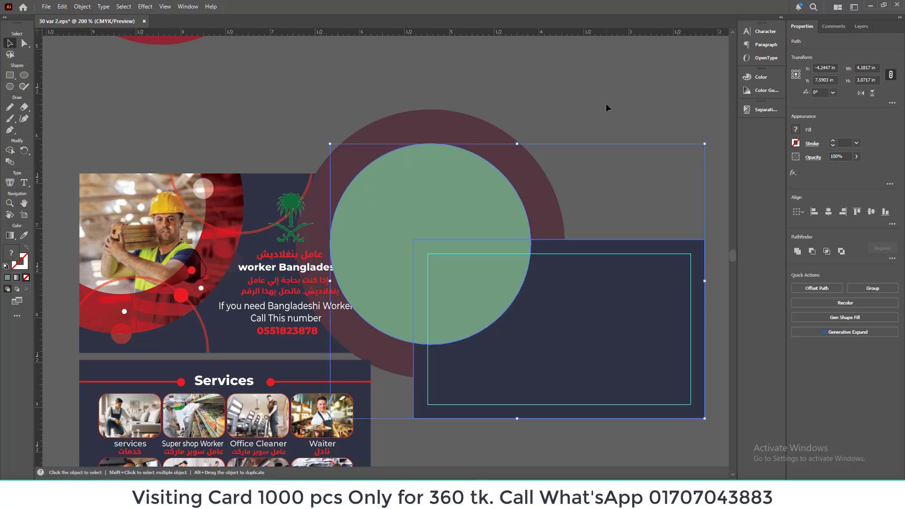
Step: Delete the cut green piece that lies outside the navy rectangle
click(579, 108)
click(458, 187)
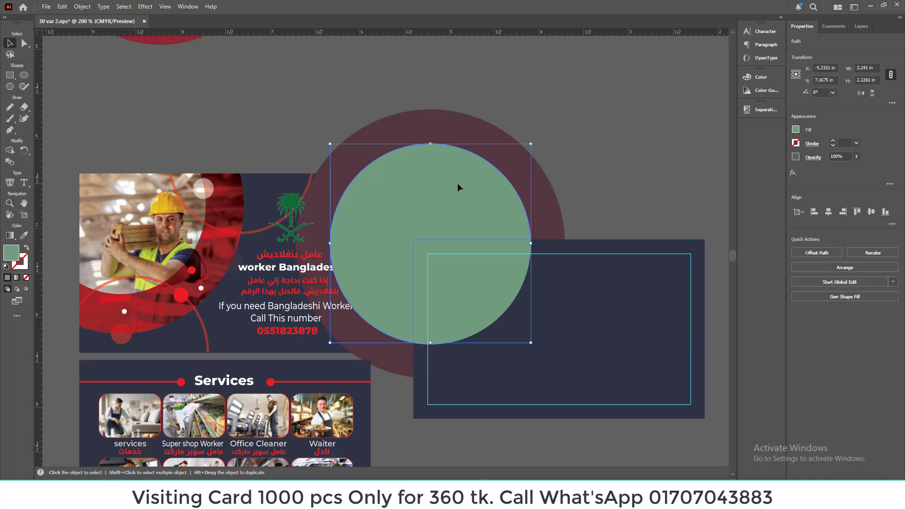
key(Delete)
Step: Remove the remaining full green circle, keeping only the green corner segment inside the card
click(455, 285)
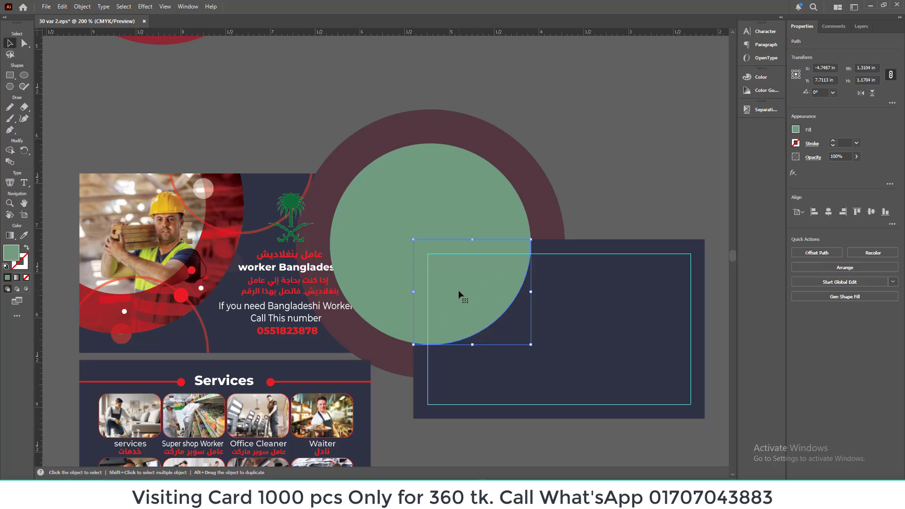
click(545, 219)
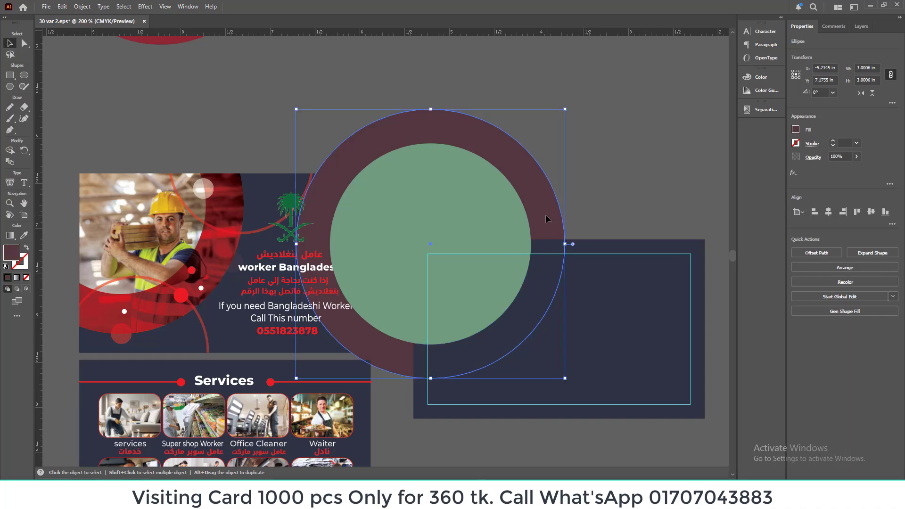
click(447, 224)
click(545, 216)
click(421, 213)
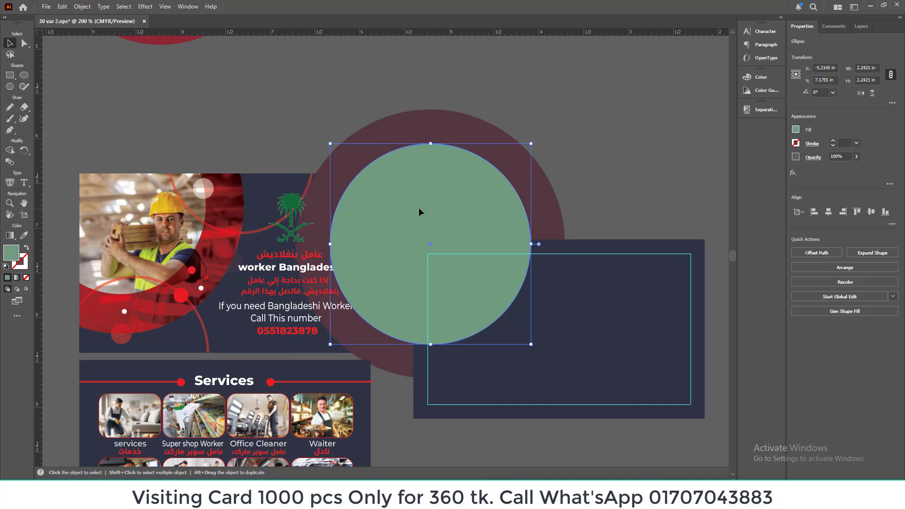
key(ctrl+[)
click(563, 177)
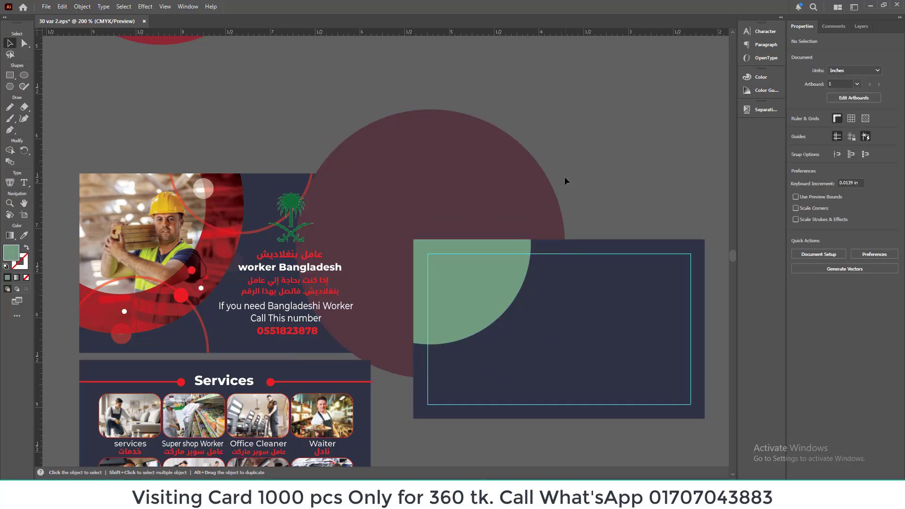
Step: Duplicate the large maroon circle in place and select it
click(520, 200)
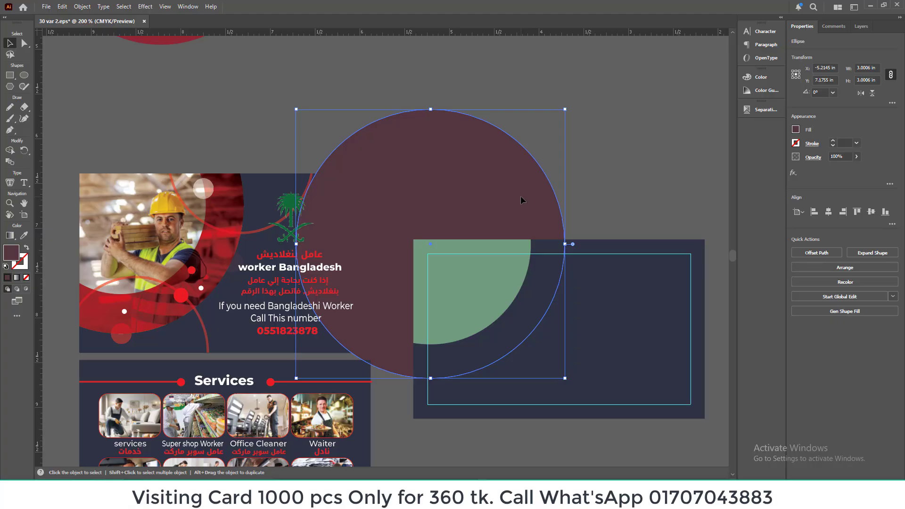
key(a)
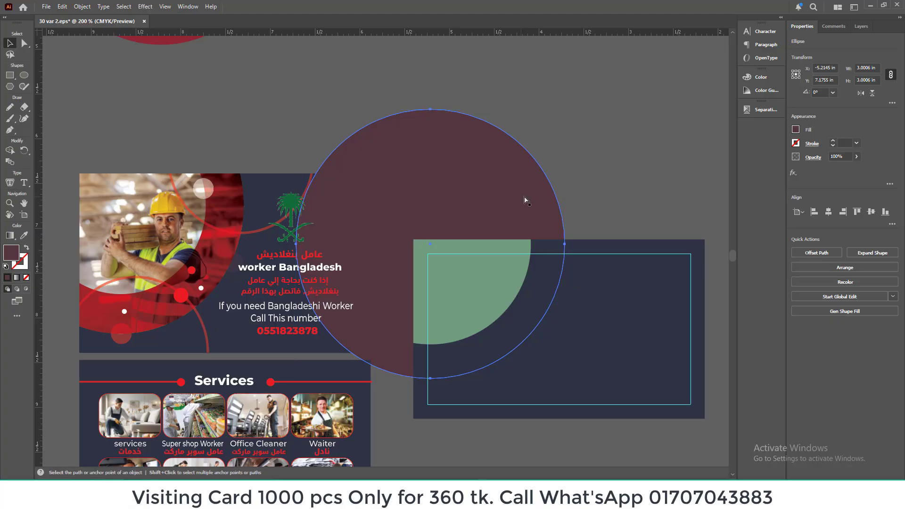
key(v)
click(595, 177)
click(529, 193)
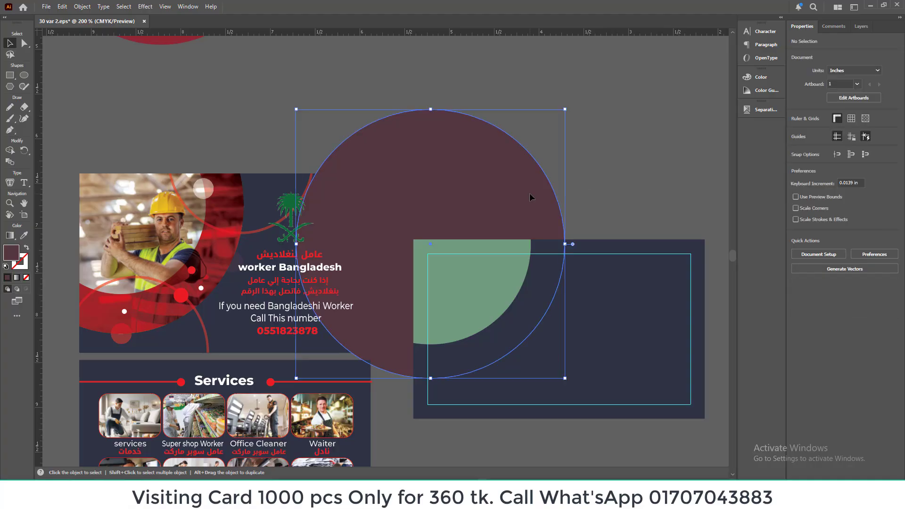
Step: Split off the overlap of the maroon circle and the navy rectangle as a curved maroon band with Shape Builder
shift+click(630, 243)
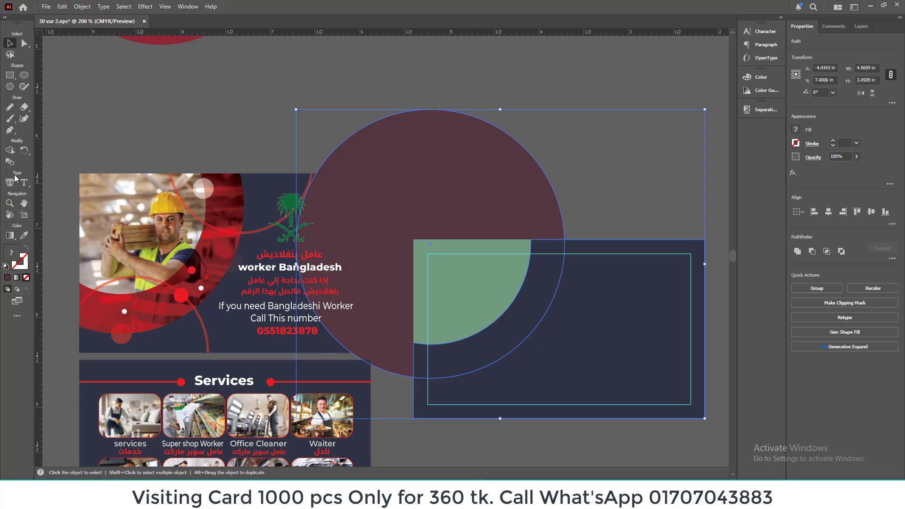
click(9, 150)
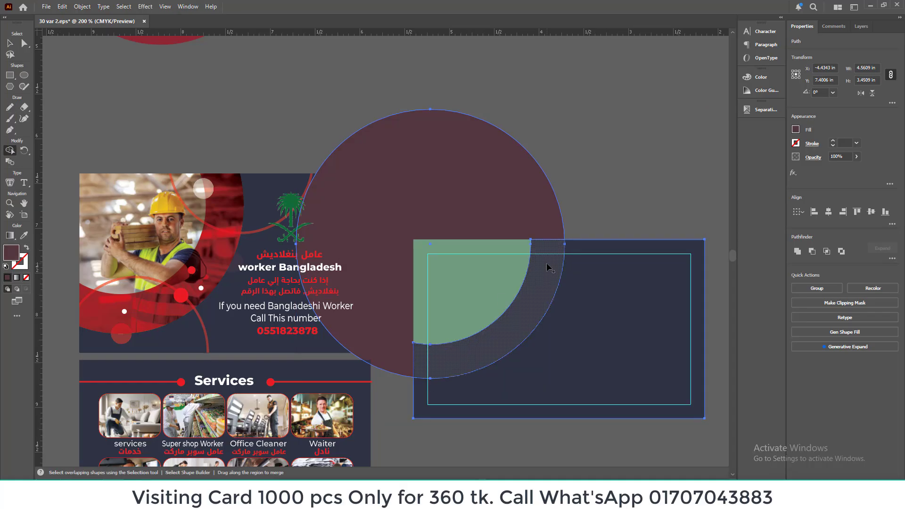
click(548, 268)
click(9, 43)
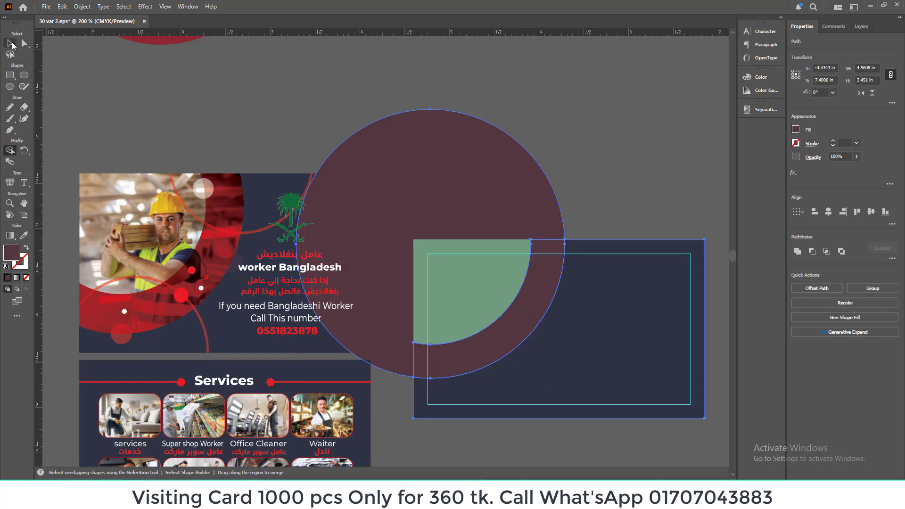
Step: Delete the cut maroon piece outside the card, keeping the full maroon circle behind it
click(635, 184)
click(450, 192)
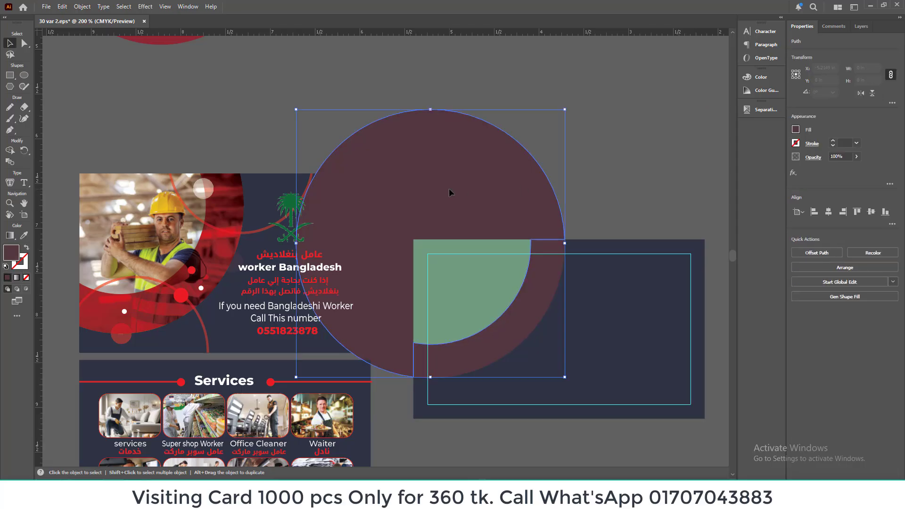
click(635, 189)
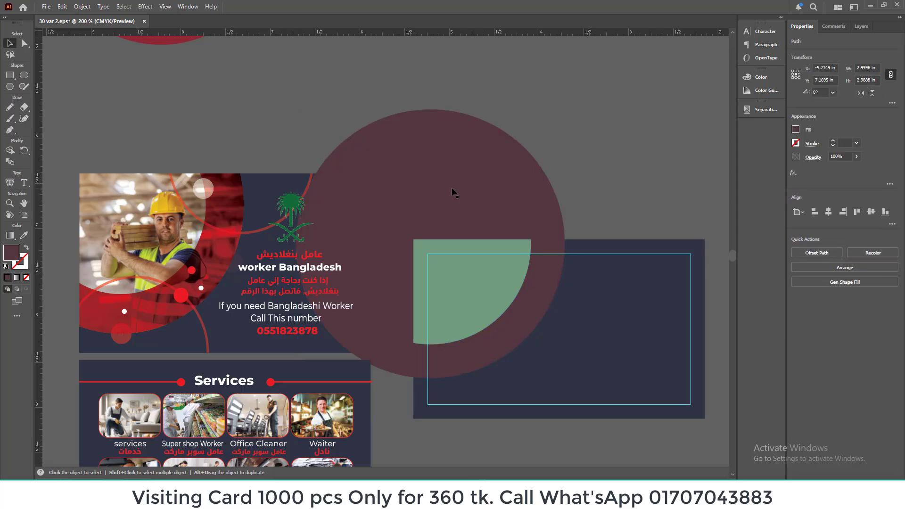
Step: Fill the curved band around the green segment with yellow #ffcf35
click(541, 282)
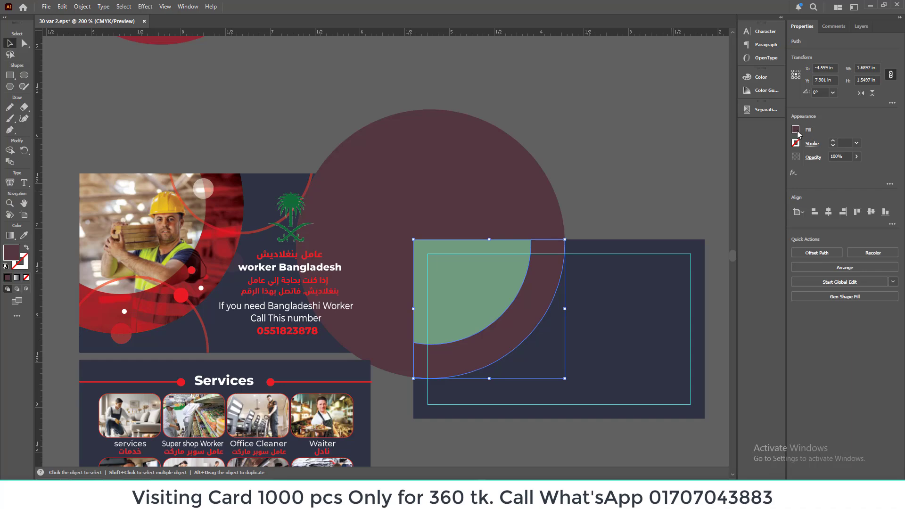
click(796, 129)
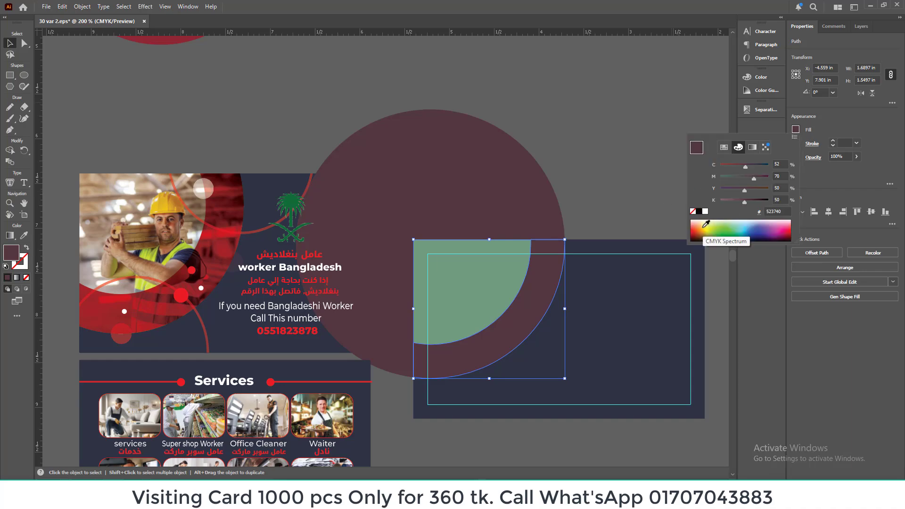
click(706, 223)
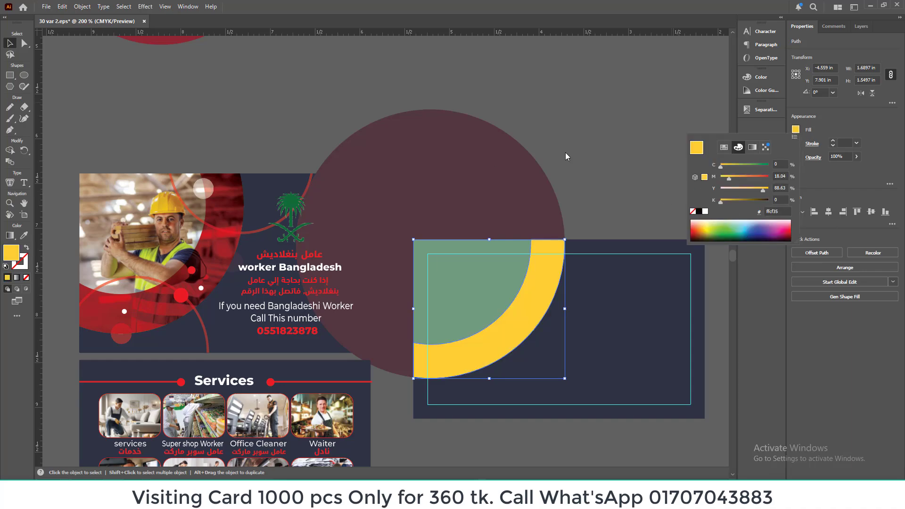
click(595, 136)
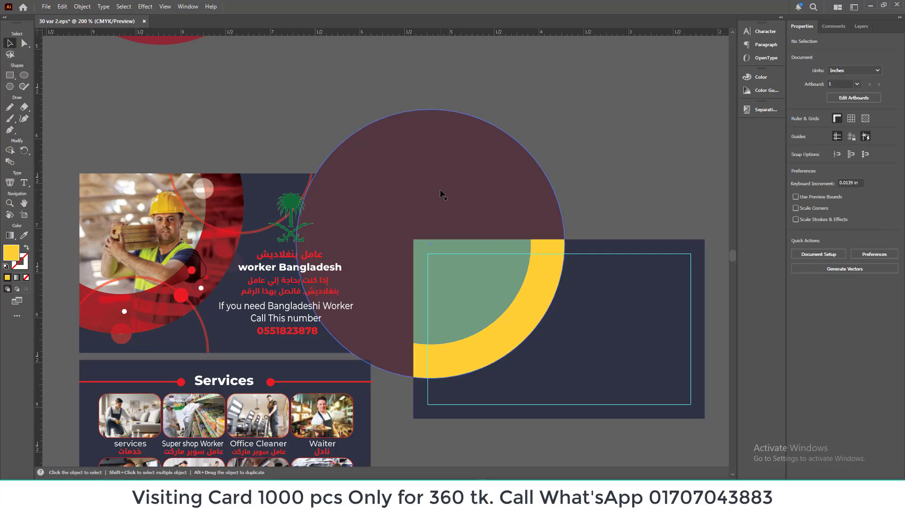
click(442, 193)
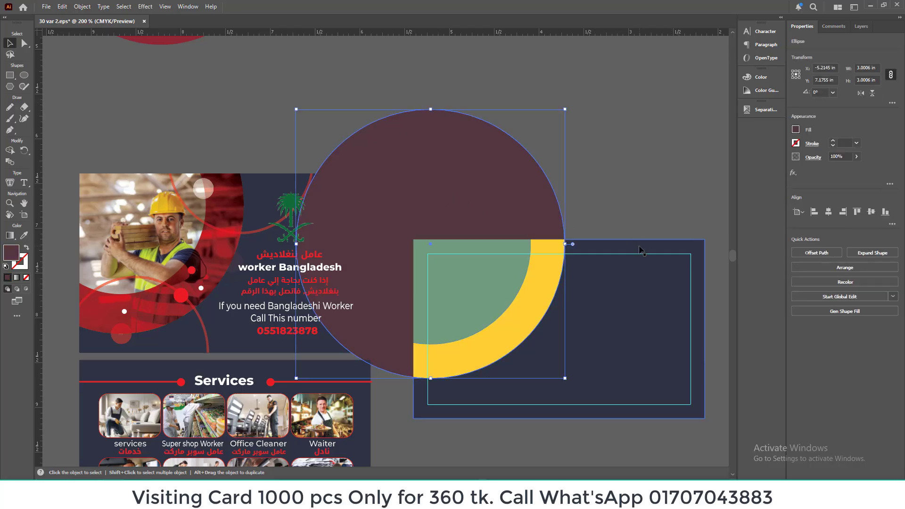
click(641, 250)
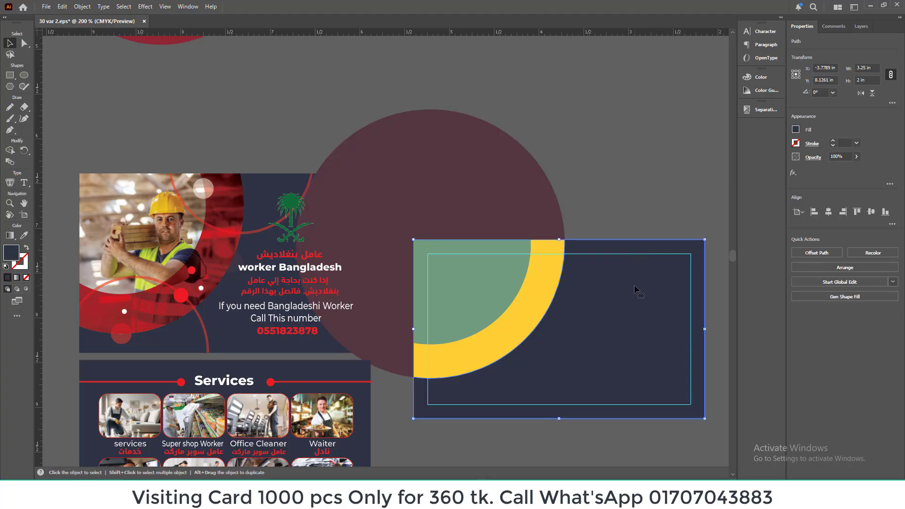
key(Delete)
key(ctrl+z)
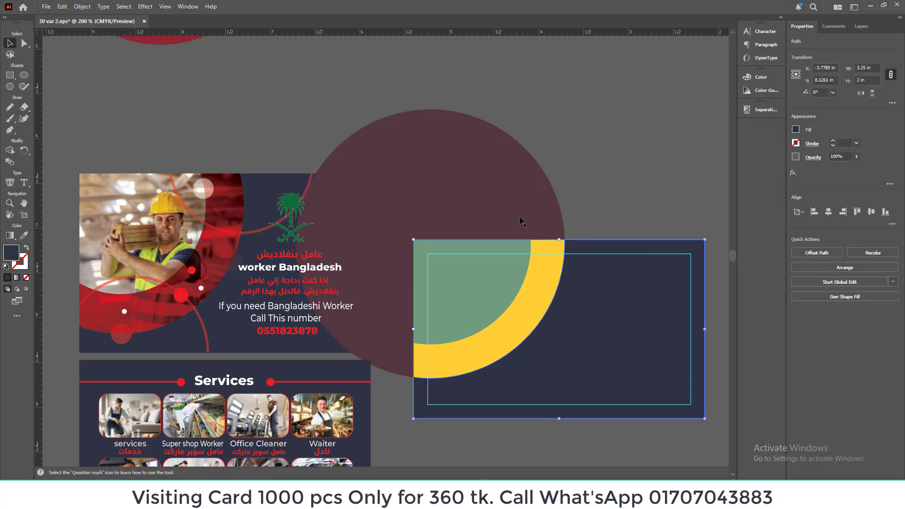
Step: Apply Shape Builder to the large maroon circle together with the navy card shape, giving the circle the card's navy fill
shift+click(522, 210)
click(589, 186)
click(613, 289)
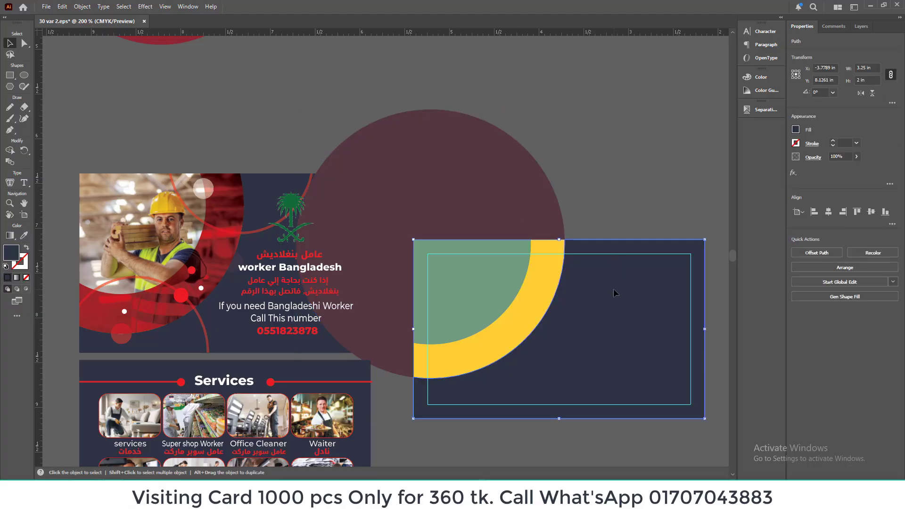
key(a)
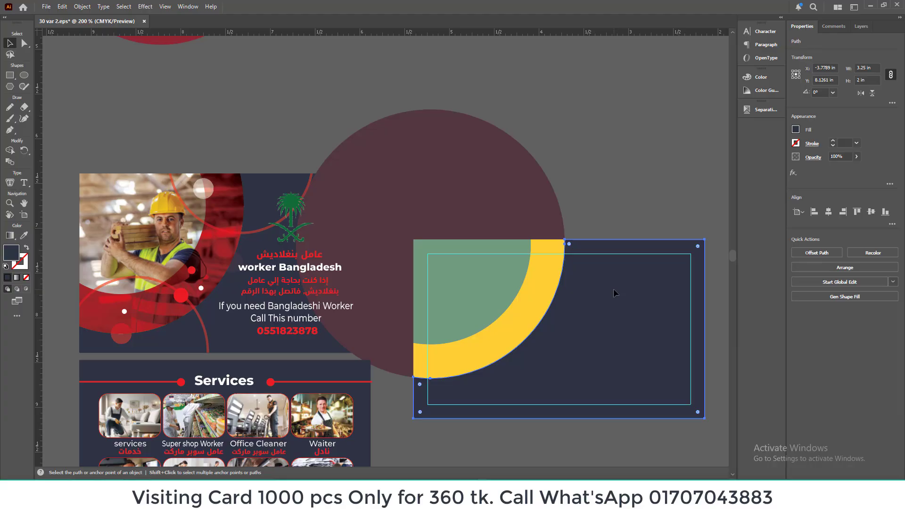
key(v)
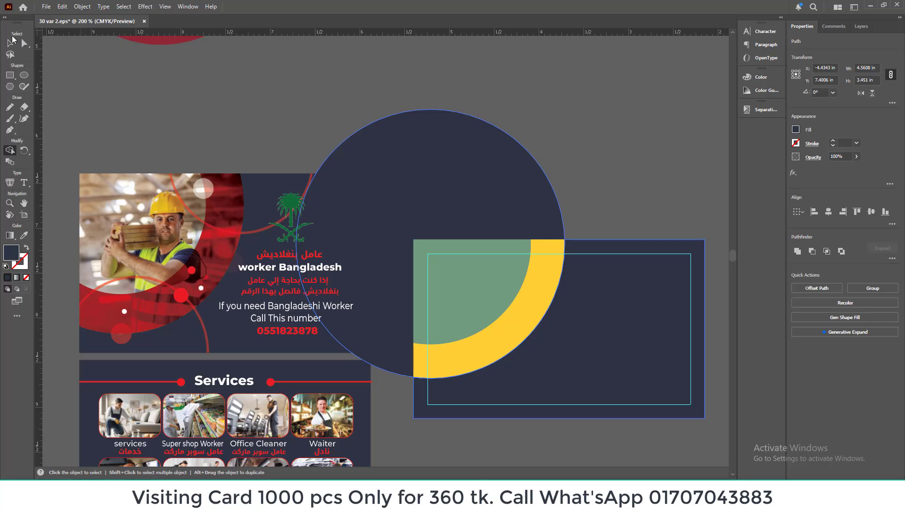
Step: Delete the large navy circle that extends beyond the new card
click(623, 152)
click(465, 168)
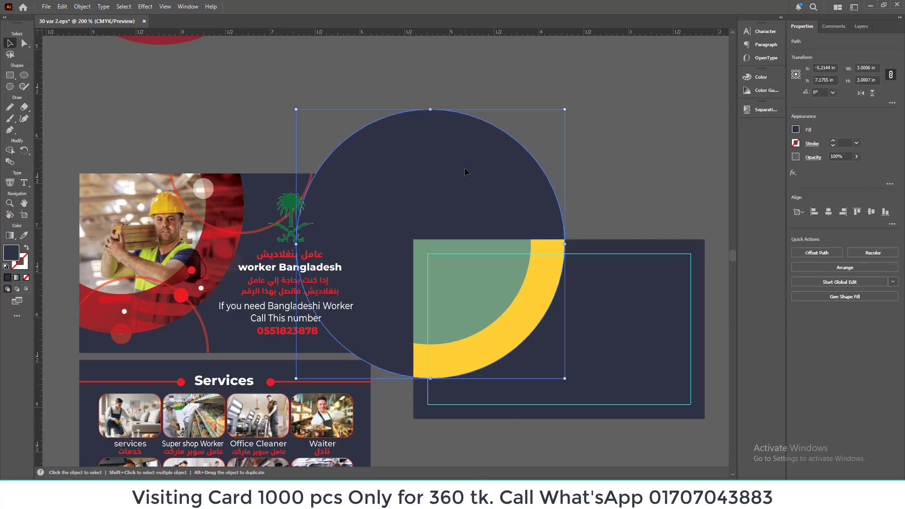
key(Delete)
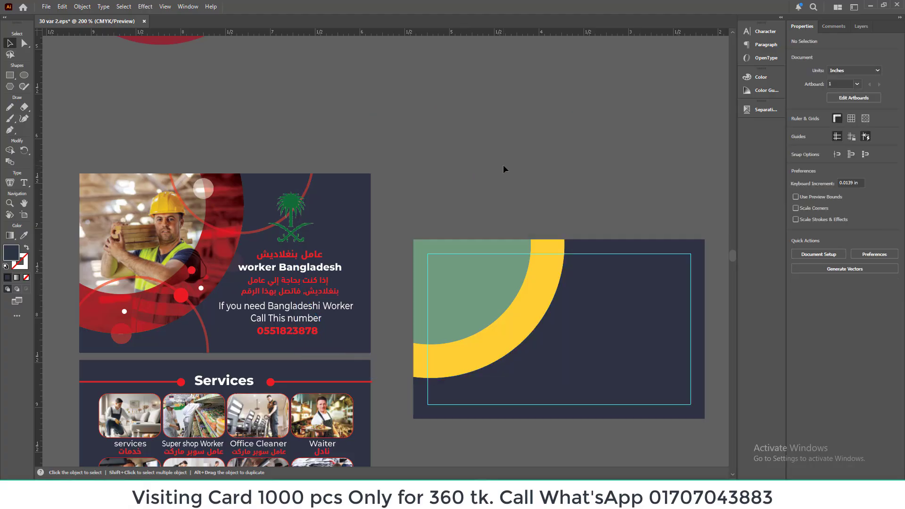
Step: Try moving the whole new card artwork upward twice, undoing each move
scroll(502, 164, down, 2)
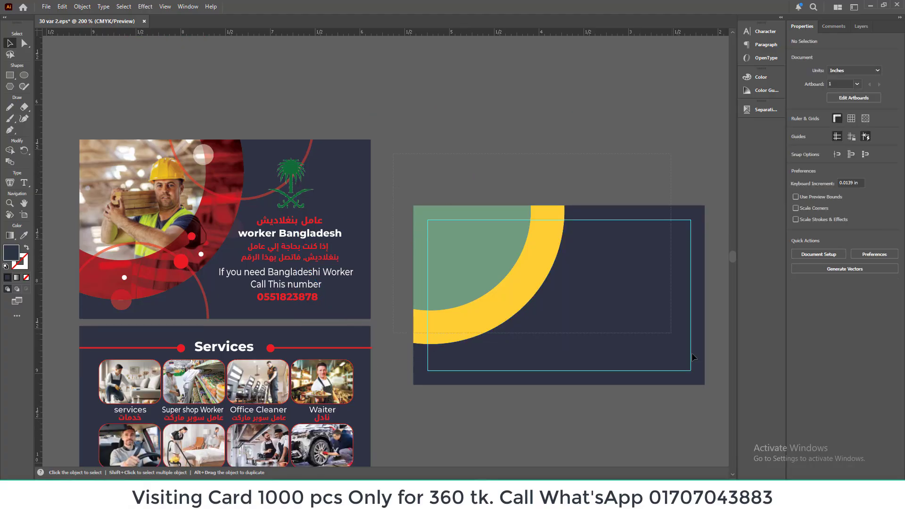
drag(621, 328, 607, 281)
key(ctrl+z)
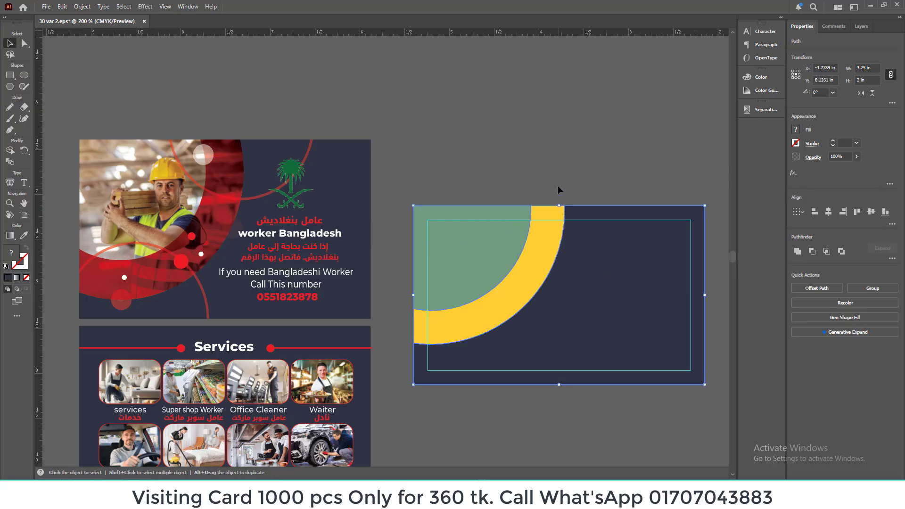
click(558, 189)
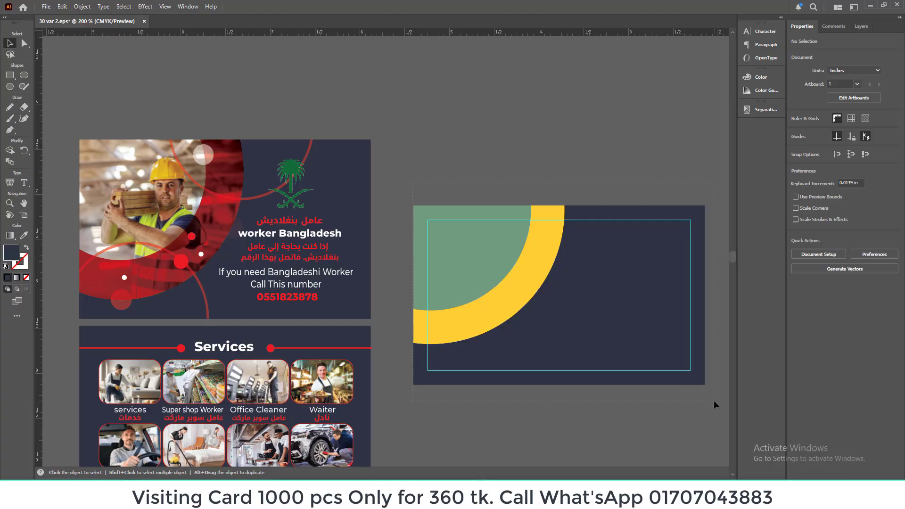
drag(632, 333, 614, 273)
key(ctrl+z)
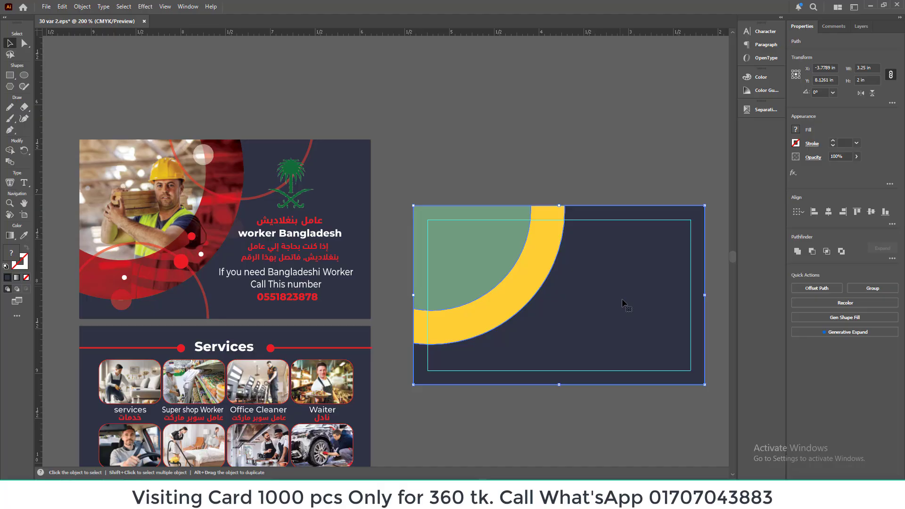
click(573, 179)
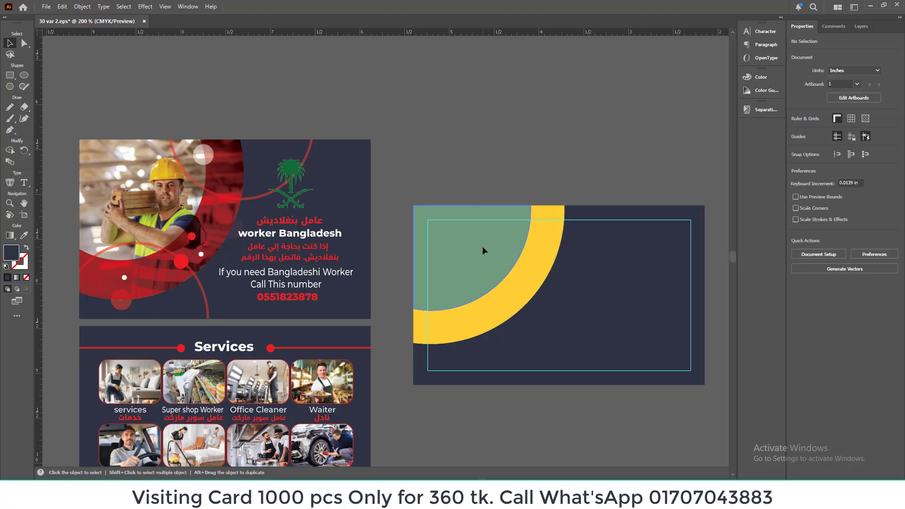
Step: Try deleting the yellow curved band from the card, then undo back to the intact artwork
click(483, 248)
click(531, 154)
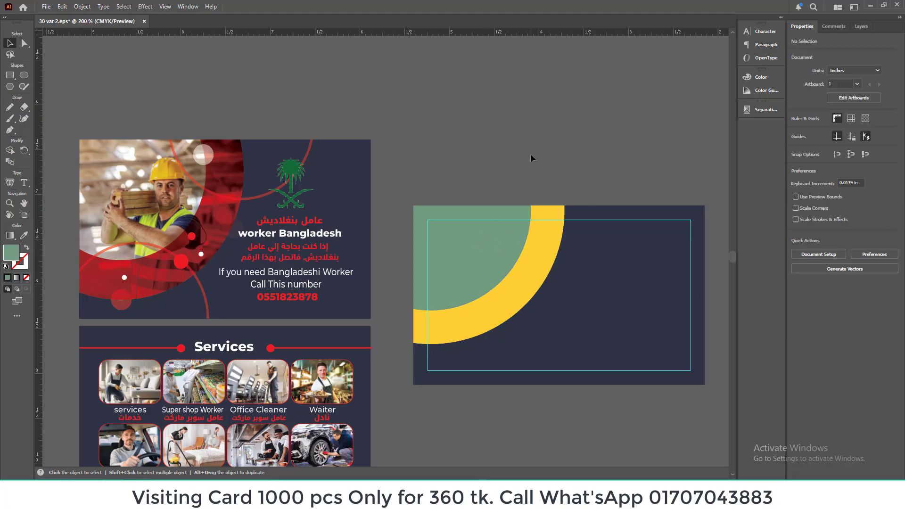
click(503, 262)
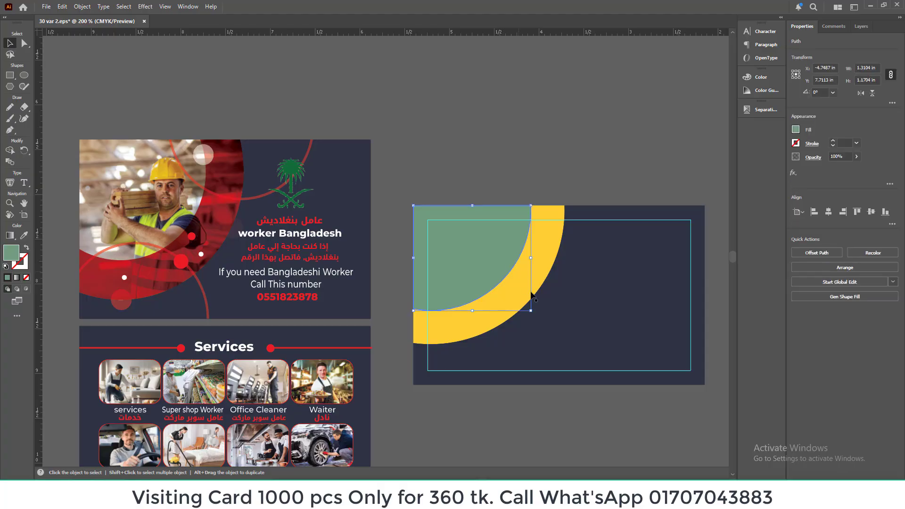
click(543, 279)
click(483, 245)
click(504, 162)
click(540, 256)
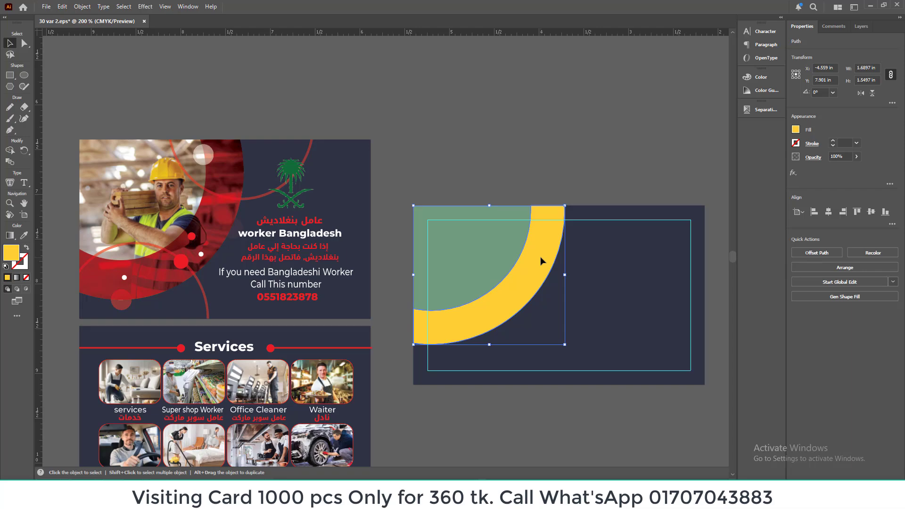
key(Delete)
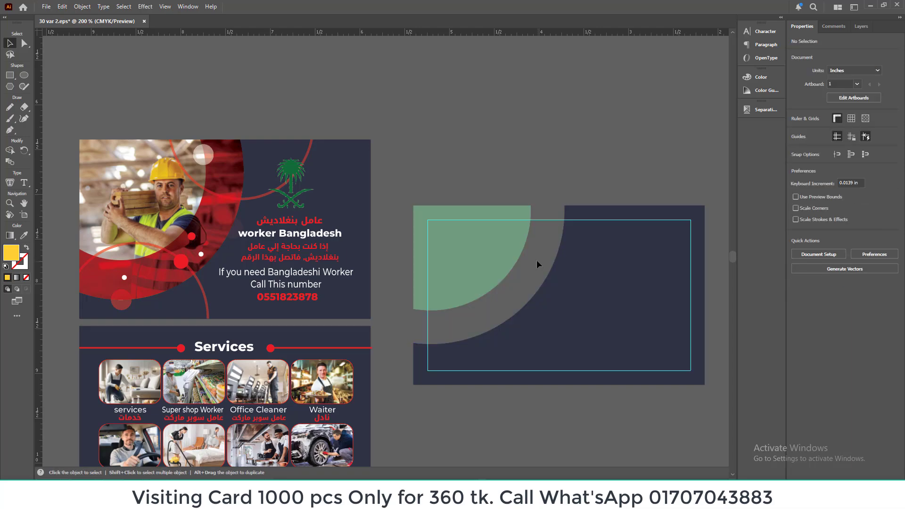
click(506, 244)
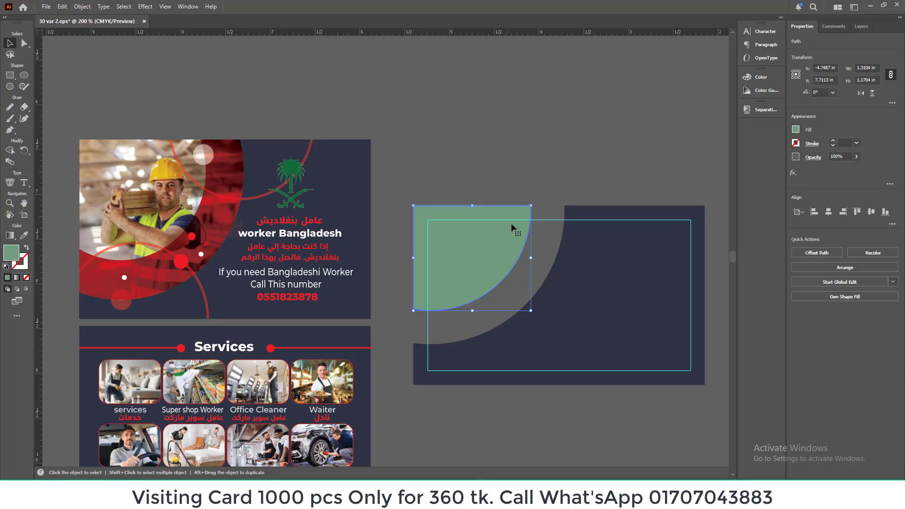
click(508, 167)
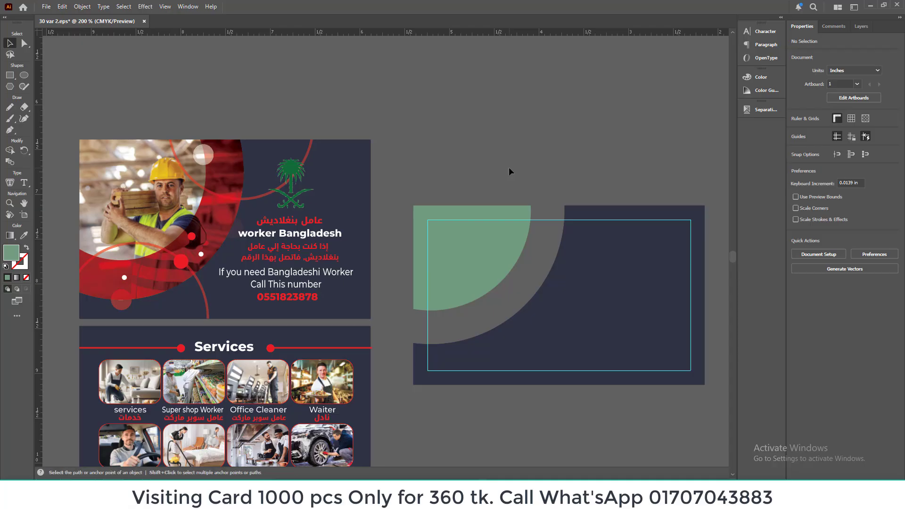
key(ctrl+v)
key(ctrl+z)
key(ctrl+z)
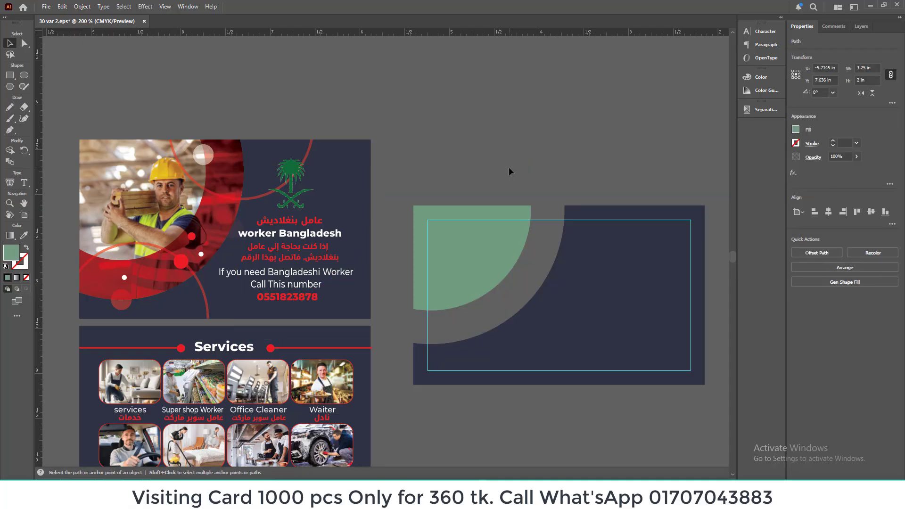
Step: Try moving the green segment and yellow band above the card, then the band alone, undoing both moves
click(503, 225)
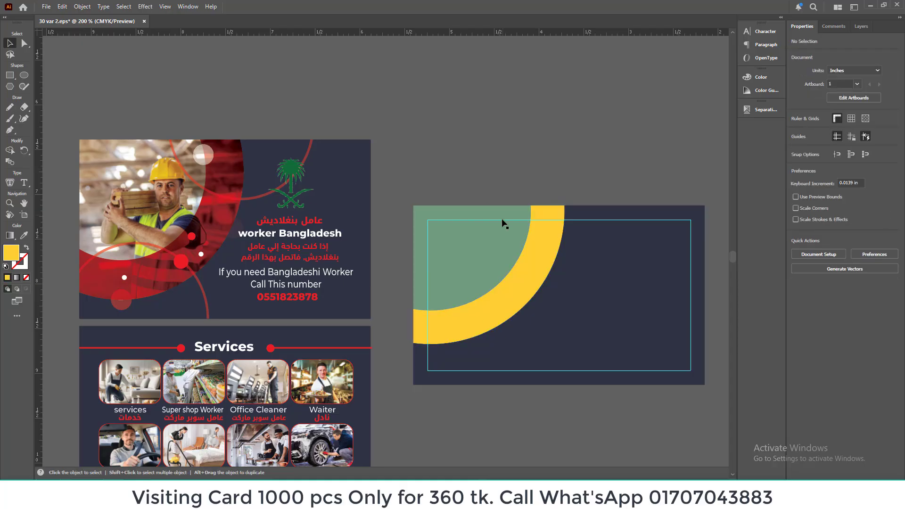
shift+click(530, 240)
drag(529, 249, 557, 115)
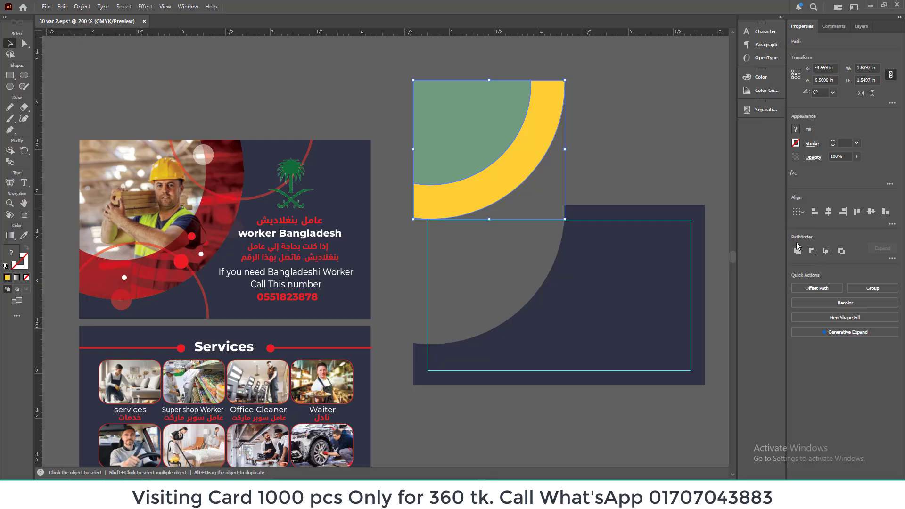
key(ctrl+z)
click(631, 147)
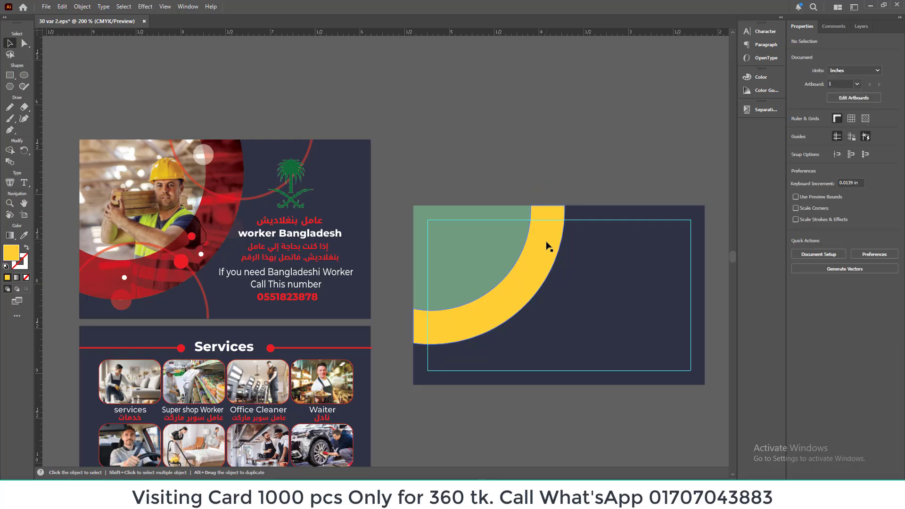
drag(549, 247, 548, 145)
key(ctrl+z)
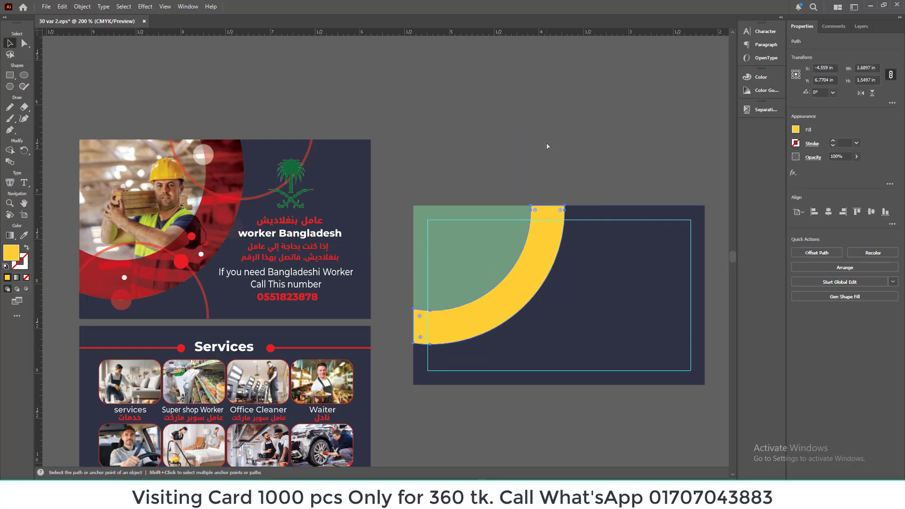
Step: Duplicate the green segment and yellow band directly above the card and unite the copies into one green shape
shift+click(495, 247)
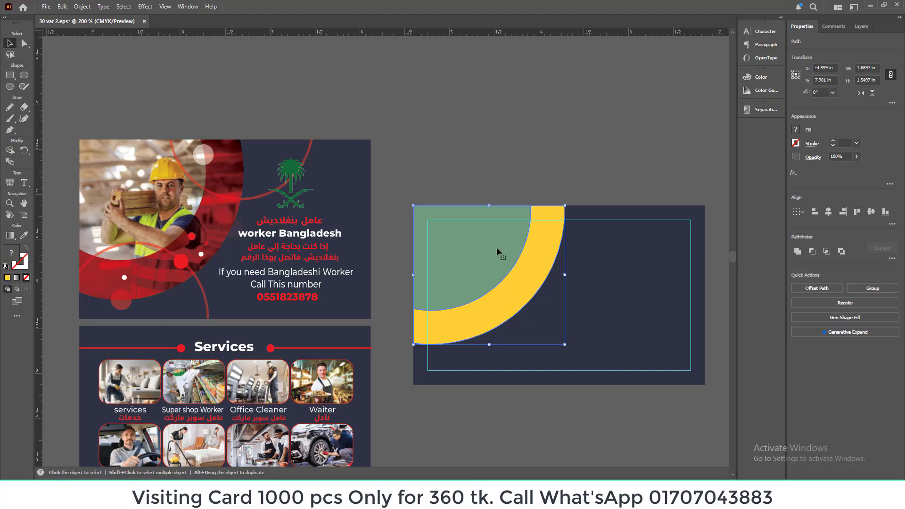
drag(494, 247, 506, 94)
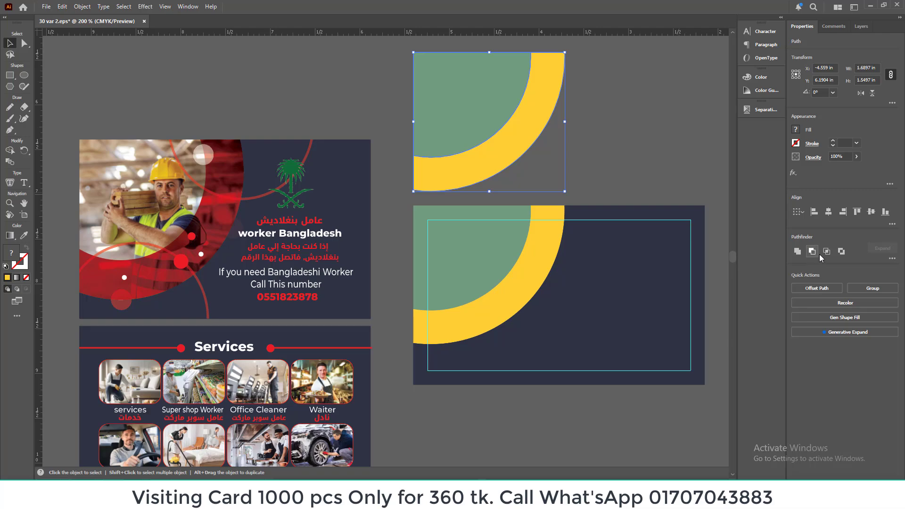
click(797, 252)
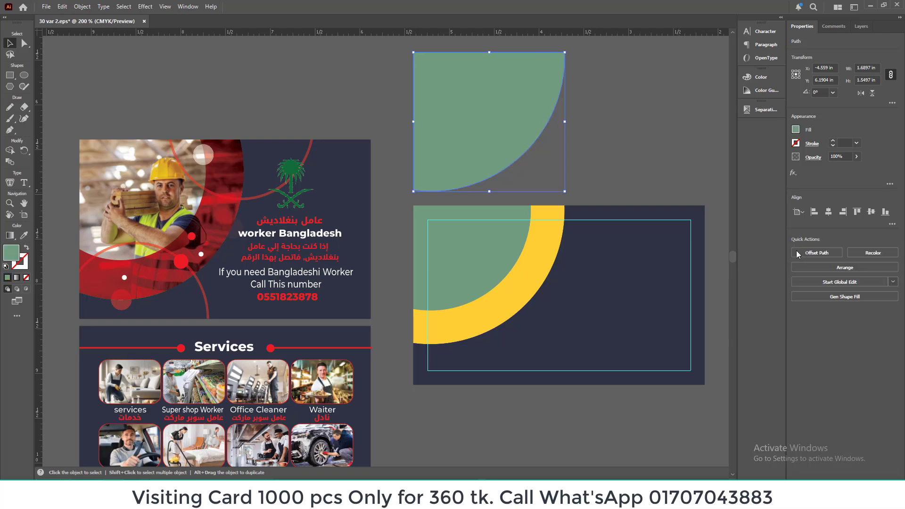
click(581, 111)
Step: Align the united green shape over the card's segment and band, and send it to the back
drag(495, 100, 496, 250)
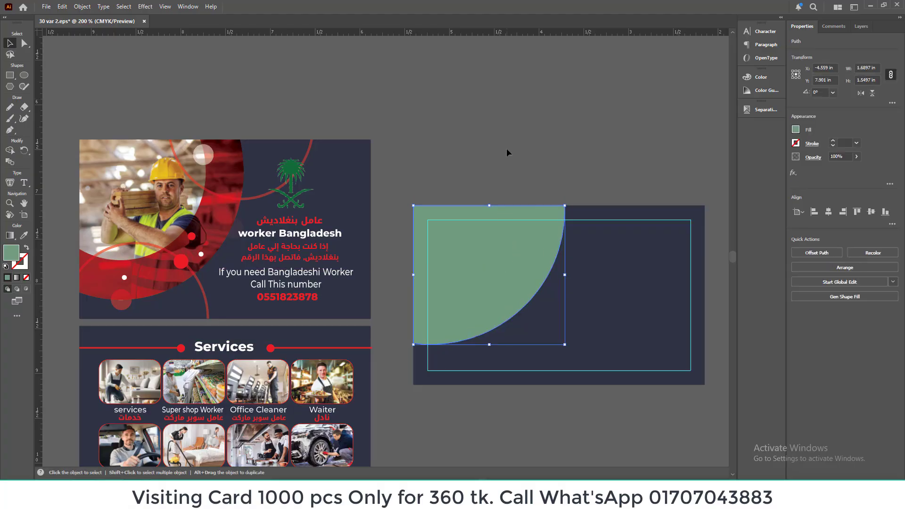
key(ctrl+shift+b)
key(ctrl+shift+bracketleft)
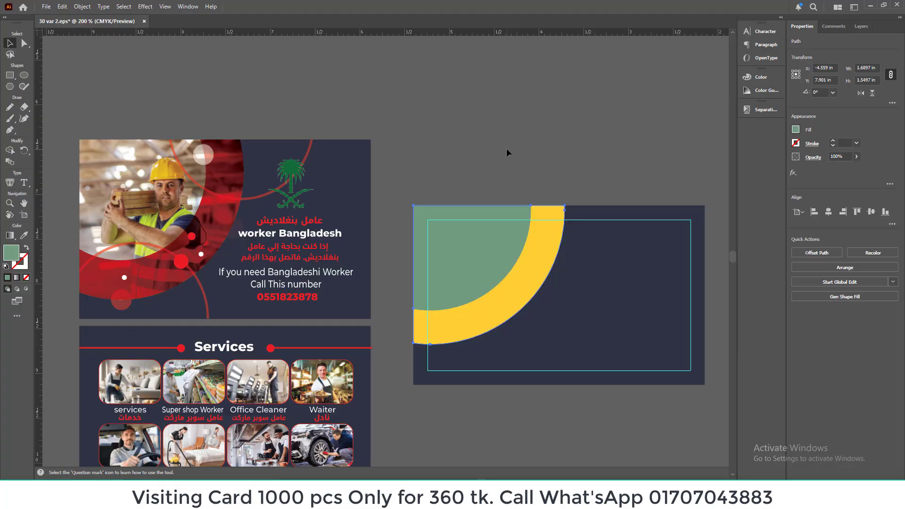
click(513, 140)
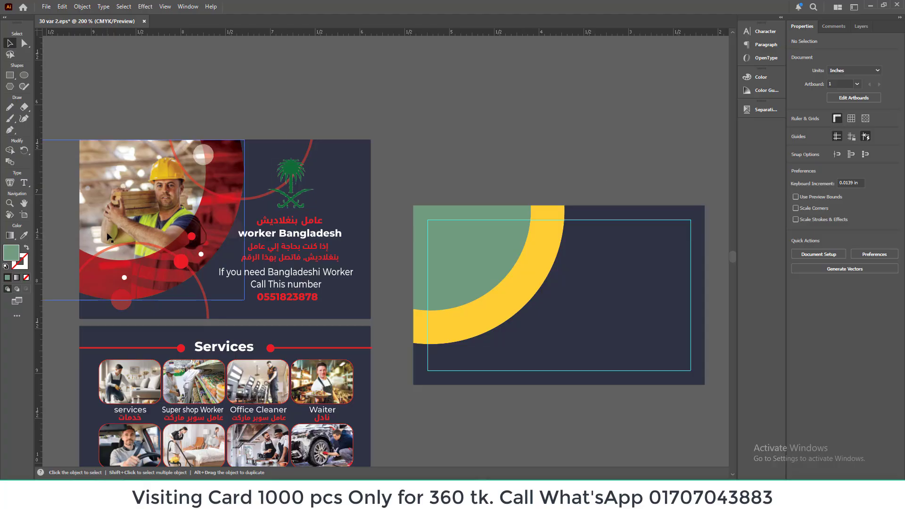
Step: Release the worker photo's clipping mask on the sample card and move the photo behind the new card's curved shapes
click(159, 188)
right_click(159, 189)
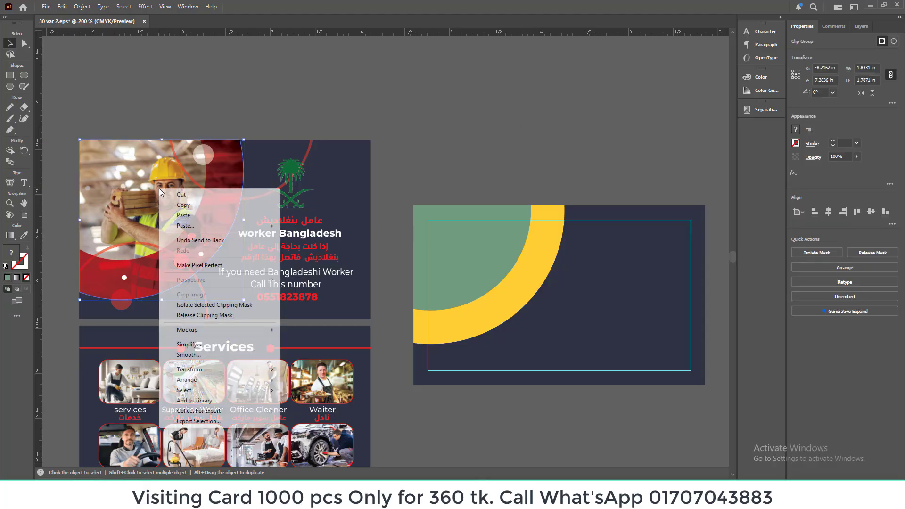
click(180, 314)
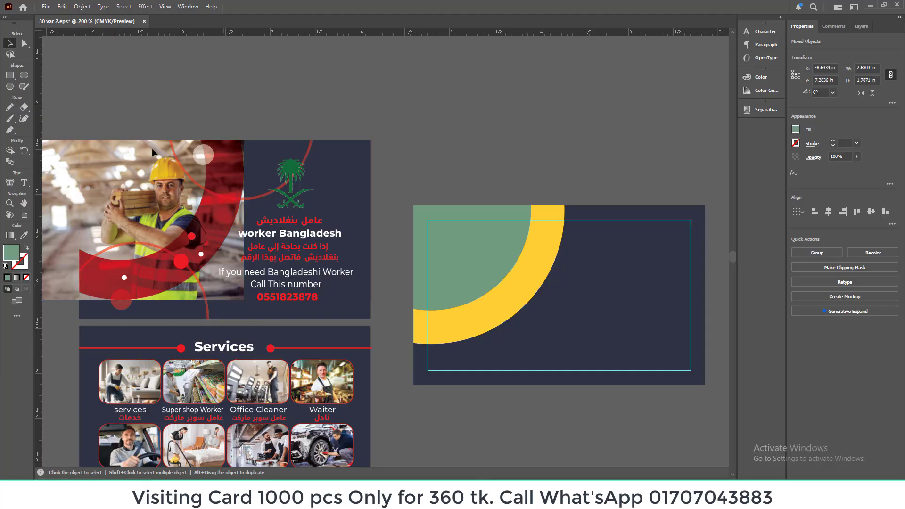
drag(138, 206, 457, 253)
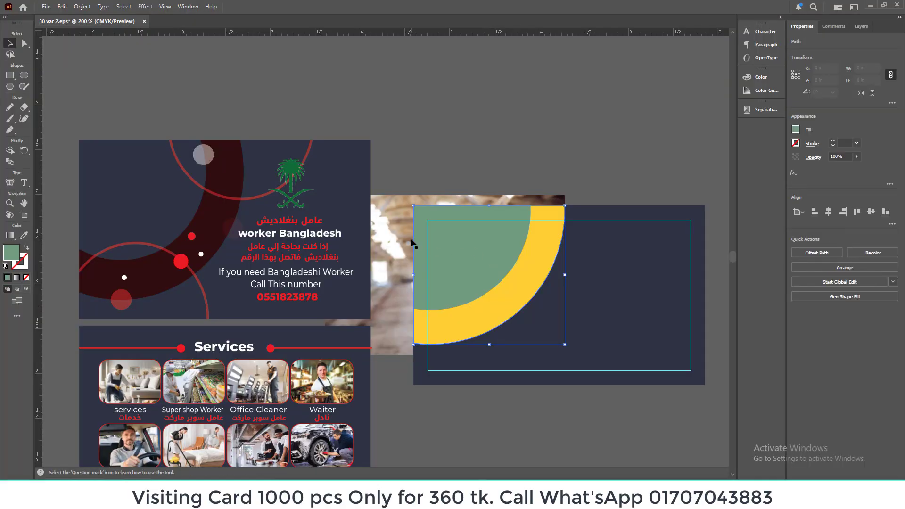
Step: Clip the worker photo with the united green shape and remove the green segment covering it
shift+click(398, 238)
right_click(463, 250)
click(505, 368)
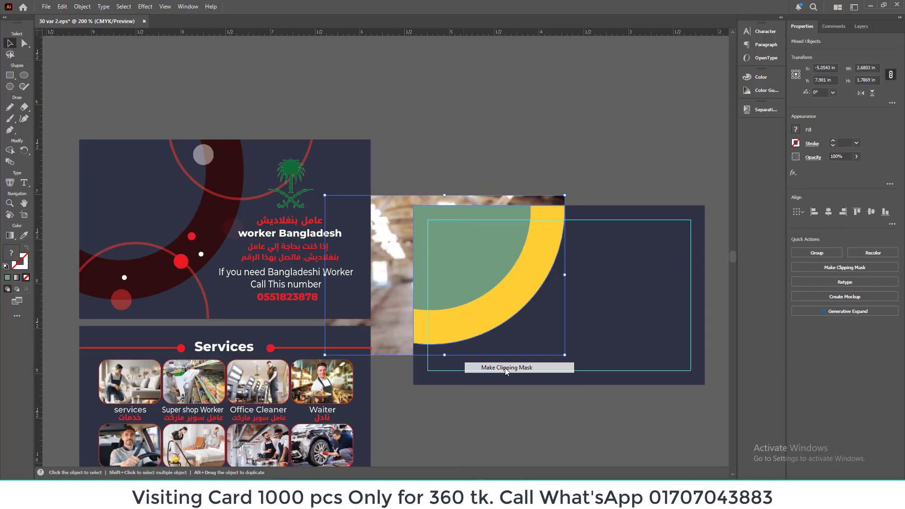
Step: Change the yellow curved band's fill to red #ed1b30 with magenta at 100%
click(556, 253)
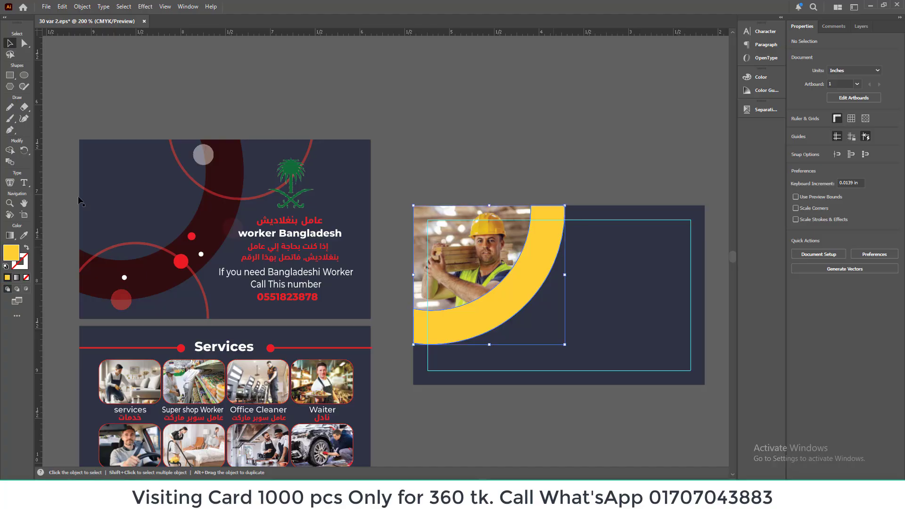
click(795, 130)
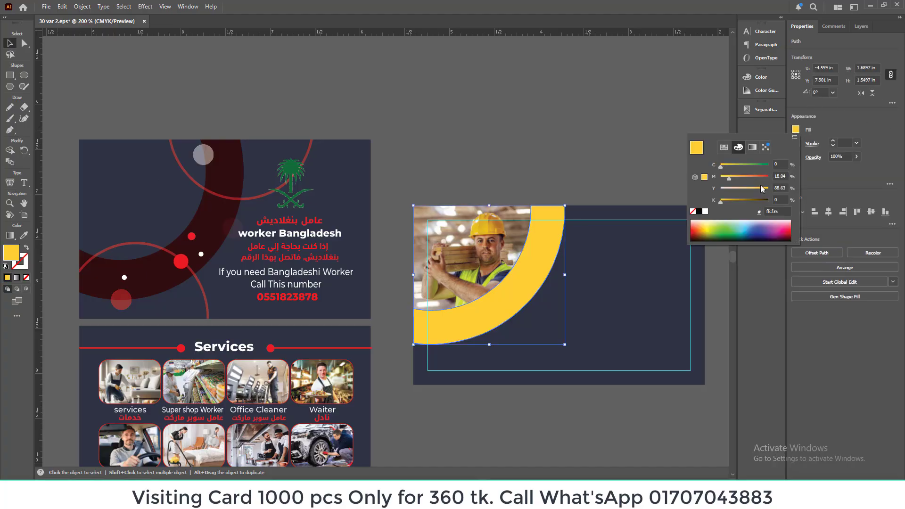
drag(731, 180, 808, 177)
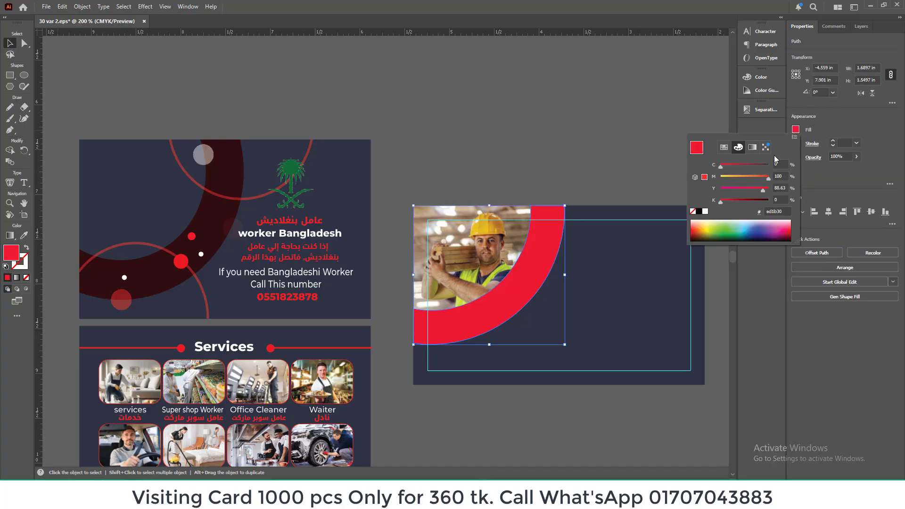
click(838, 120)
Step: Set the red curved band's blending mode to Multiply over the worker photo
click(809, 158)
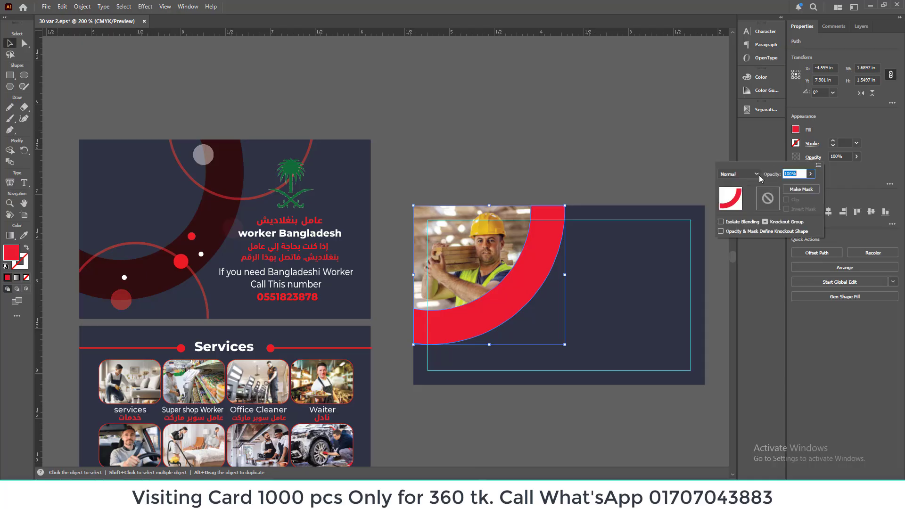
click(756, 173)
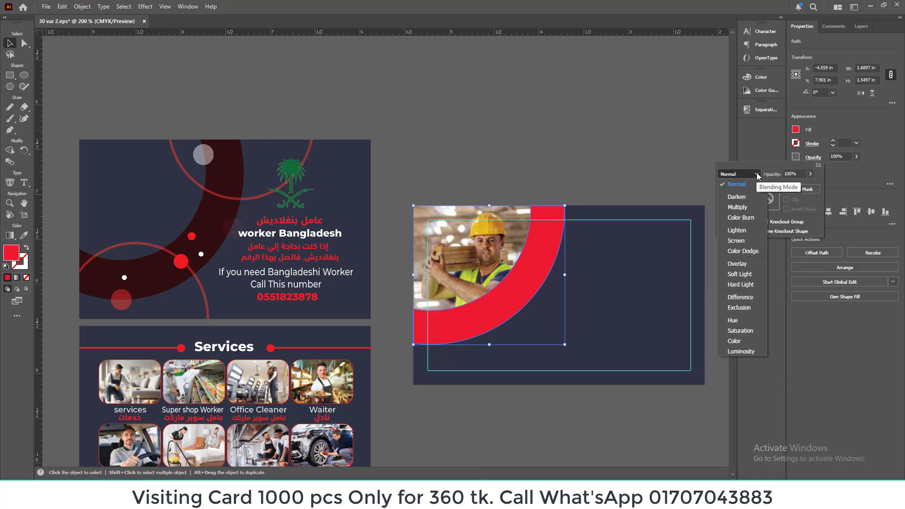
click(748, 207)
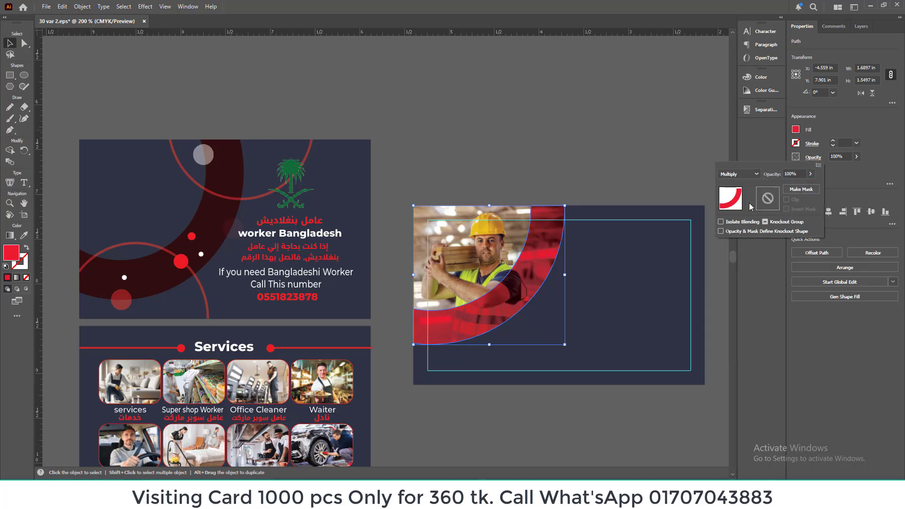
click(480, 158)
click(475, 151)
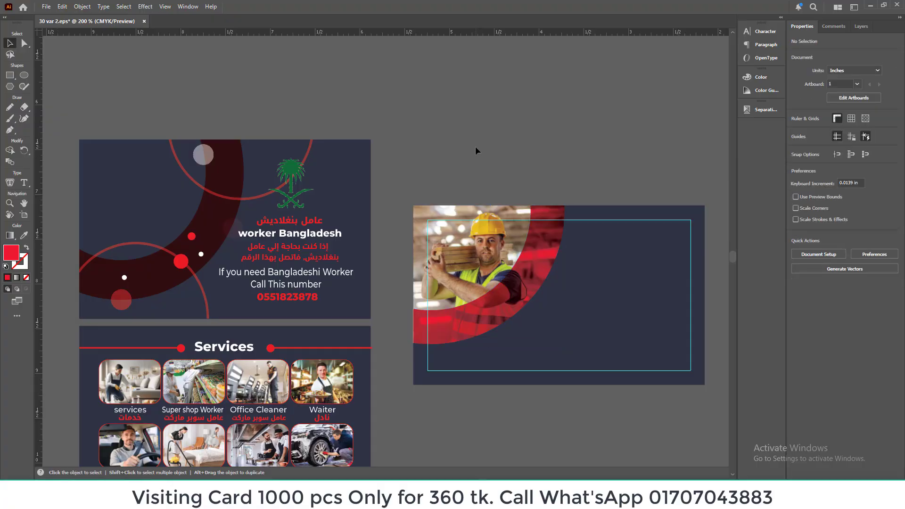
scroll(476, 152, down, 1)
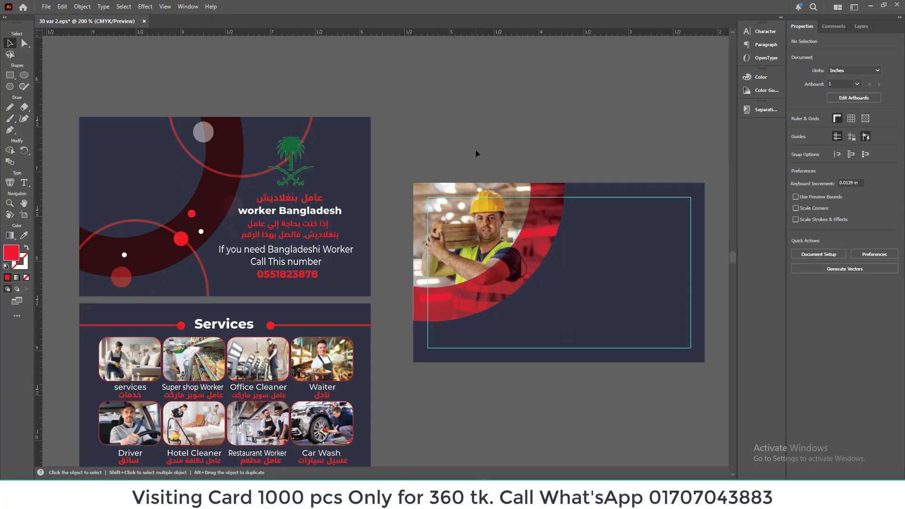
Step: Draw a solid red circle about 1.96 in wide in the empty area above the new card
scroll(475, 150, up, 2)
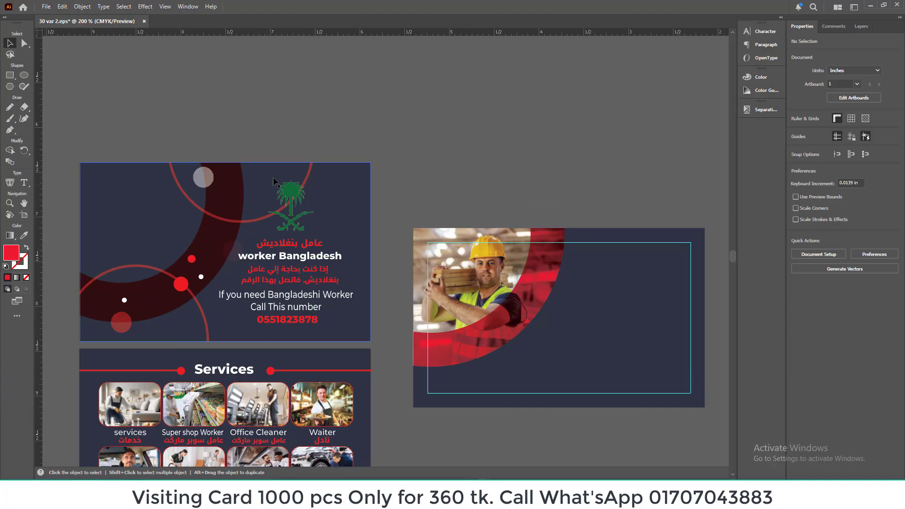
click(311, 175)
click(412, 146)
scroll(411, 146, up, 4)
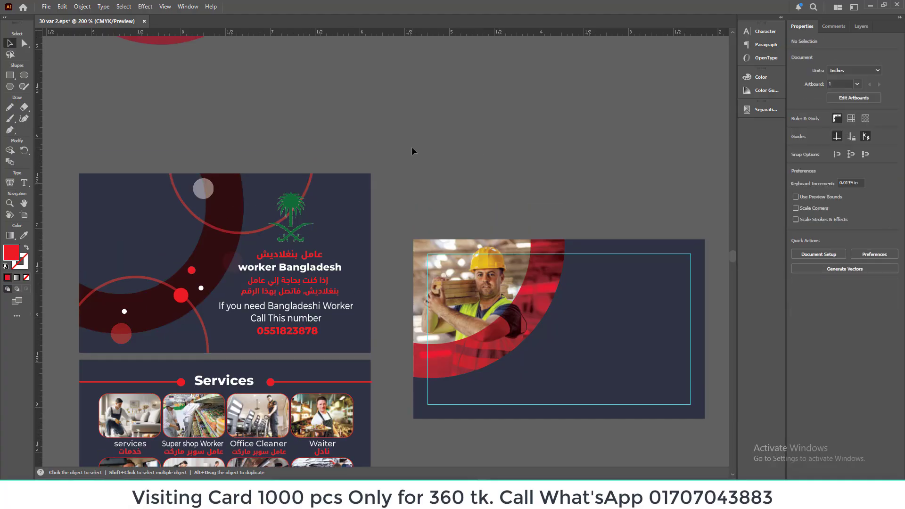
scroll(412, 151, down, 1)
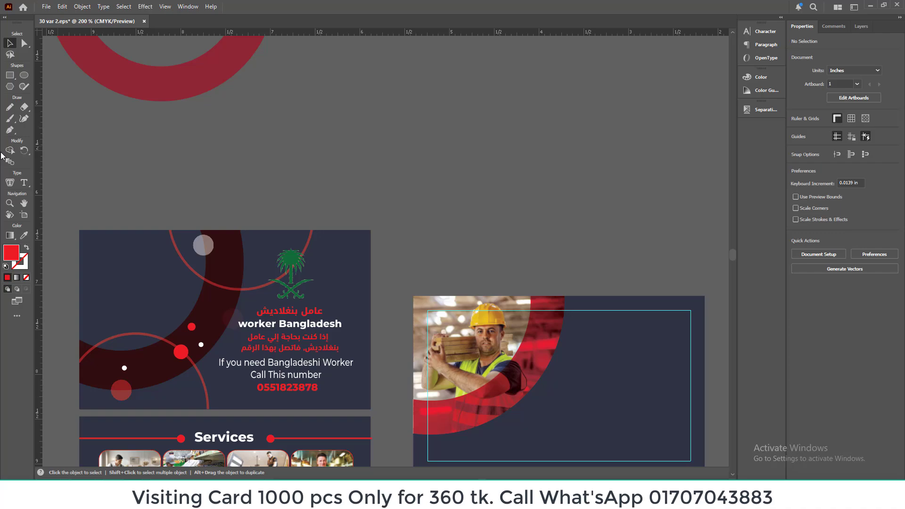
click(24, 75)
drag(395, 93, 571, 268)
drag(513, 217, 514, 191)
key(Delete)
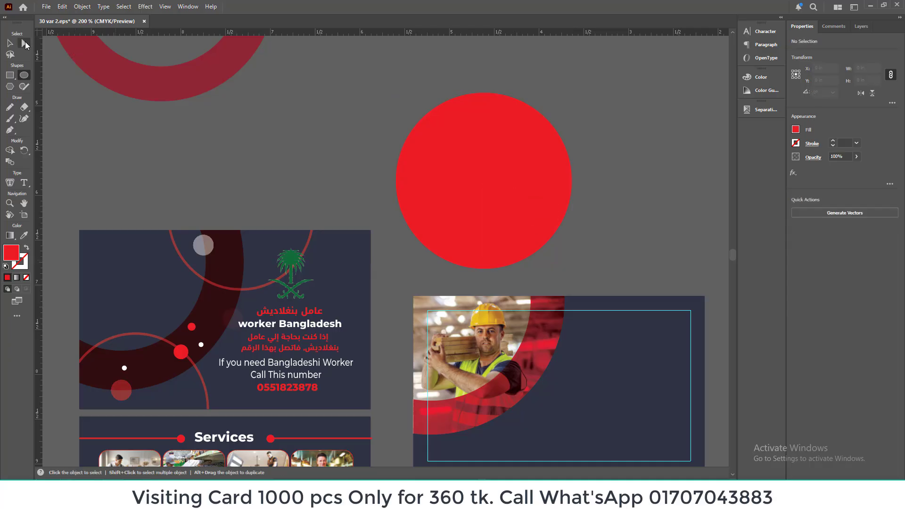
click(9, 43)
click(488, 154)
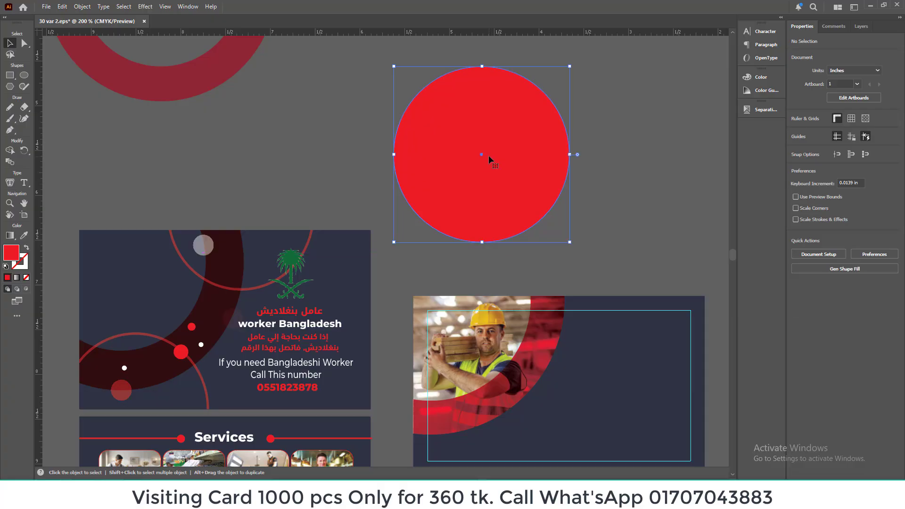
key(a)
key(v)
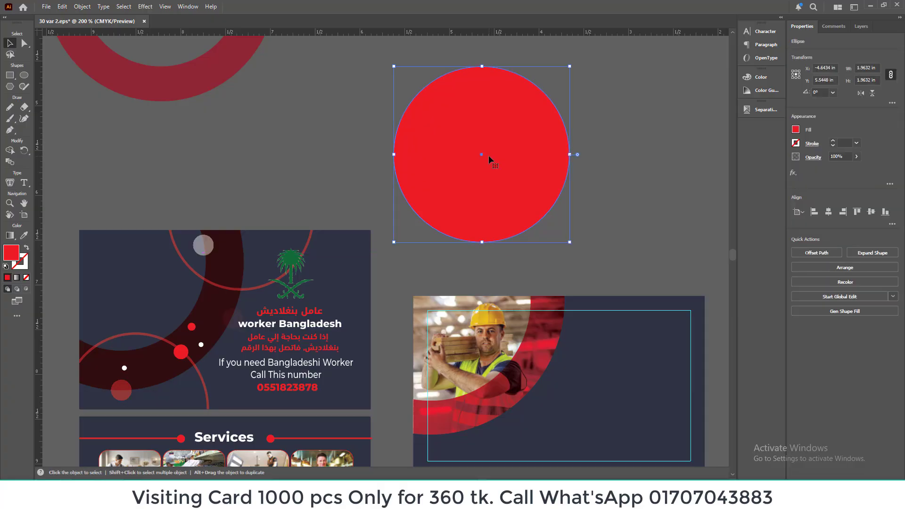
drag(567, 242, 568, 242)
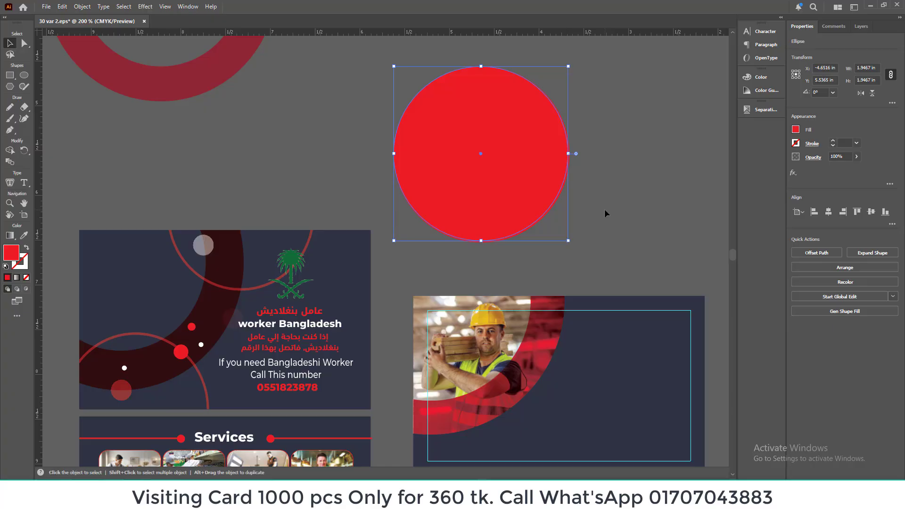
key(ctrl+z)
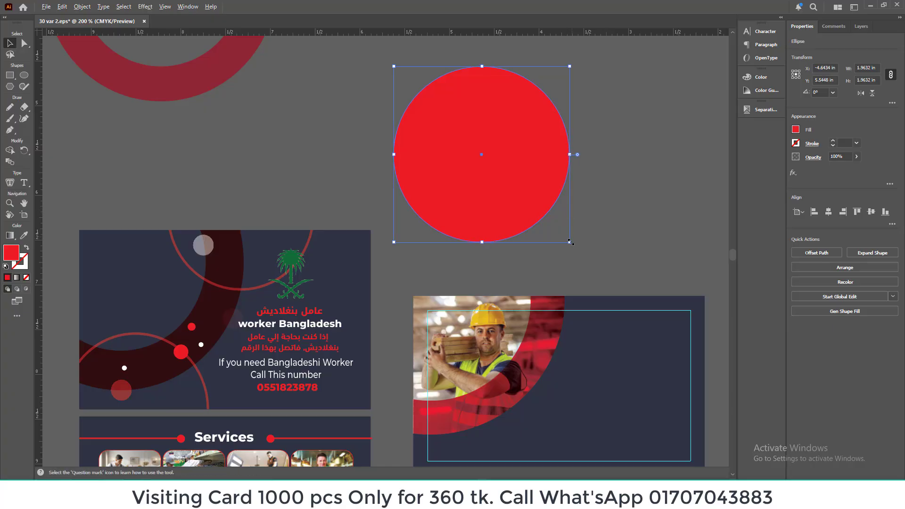
Step: Turn the red circle into a thin ring by excluding a slightly smaller concentric copy from it
drag(570, 240, 570, 242)
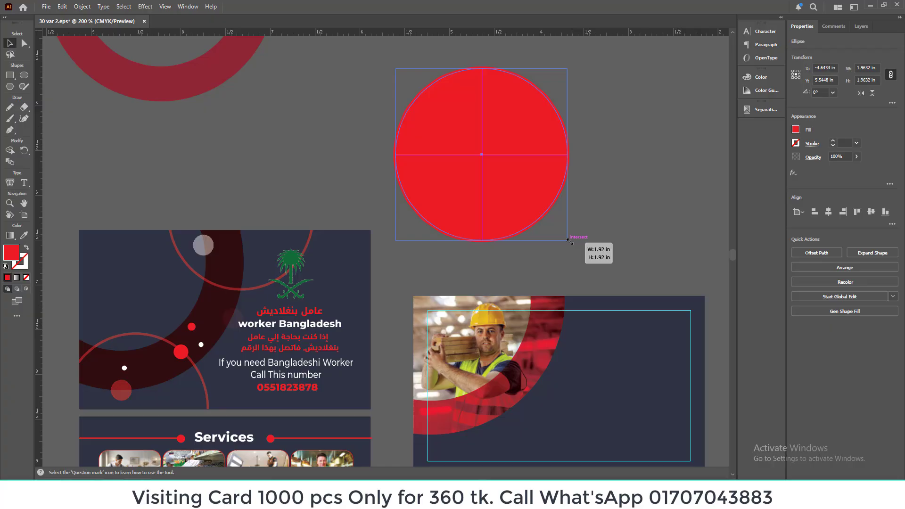
drag(569, 241, 569, 242)
drag(587, 131, 543, 172)
click(827, 250)
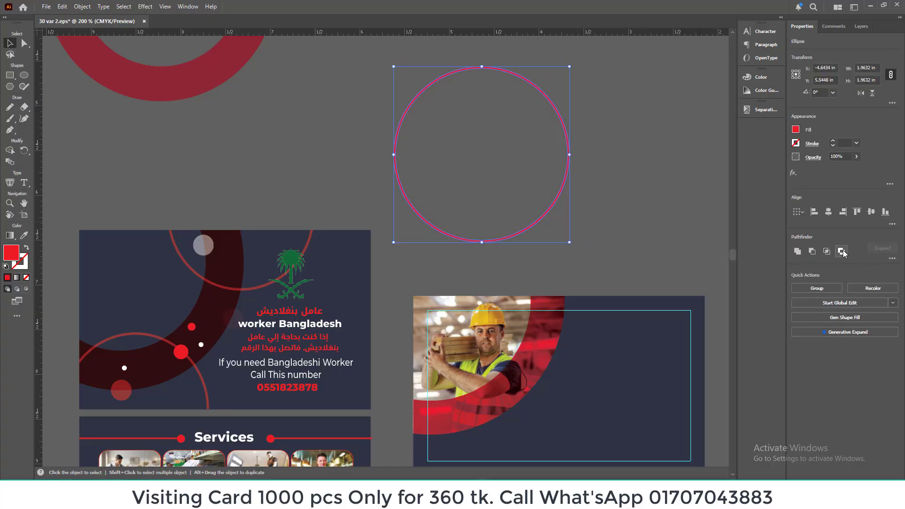
click(589, 186)
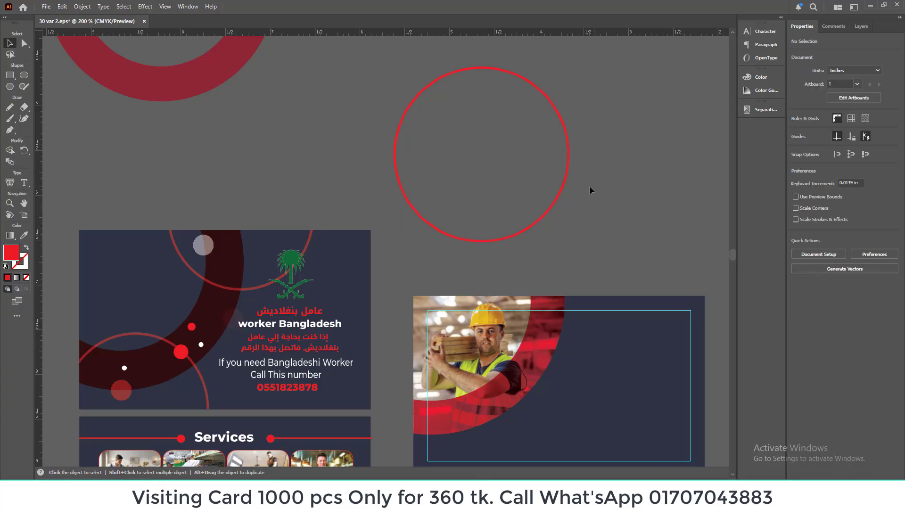
Step: Move the ring over the new card's top edge and place a copy about 1.53 in wide over the lower-left corner
click(560, 191)
drag(561, 190, 674, 298)
scroll(594, 228, down, 3)
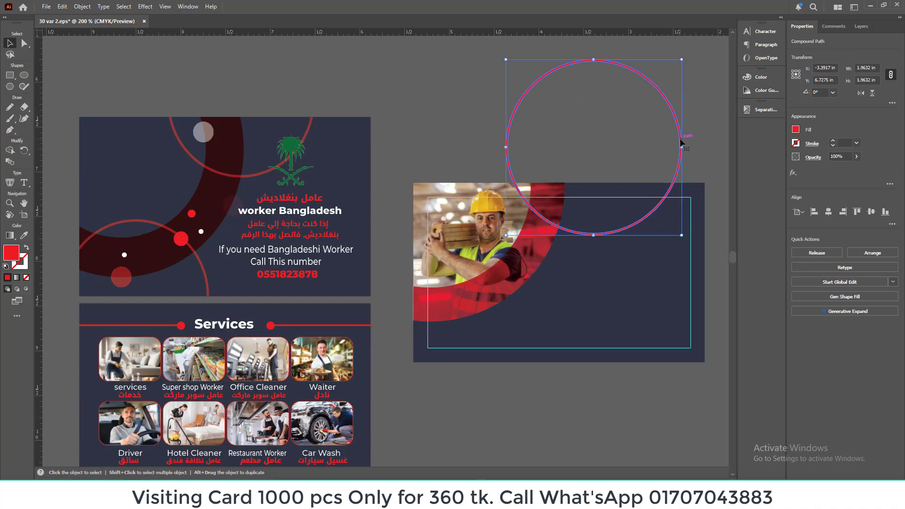
drag(682, 142, 560, 359)
drag(561, 453, 506, 399)
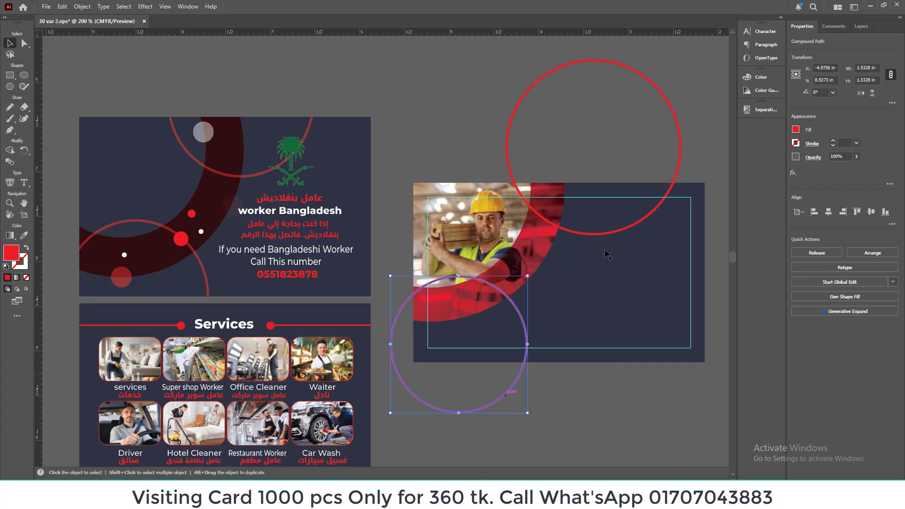
Step: Scale the ring over the card's top edge down proportionally to about 1.54 in wide
click(674, 118)
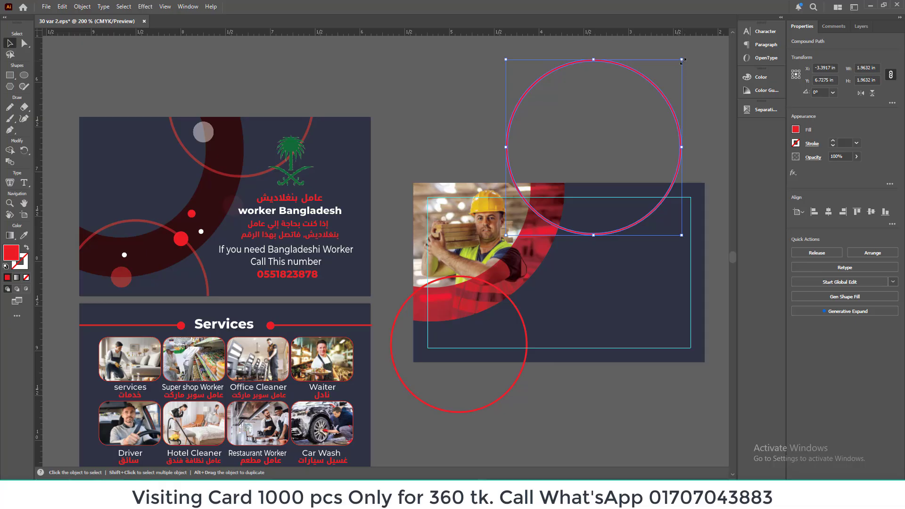
drag(683, 61, 661, 98)
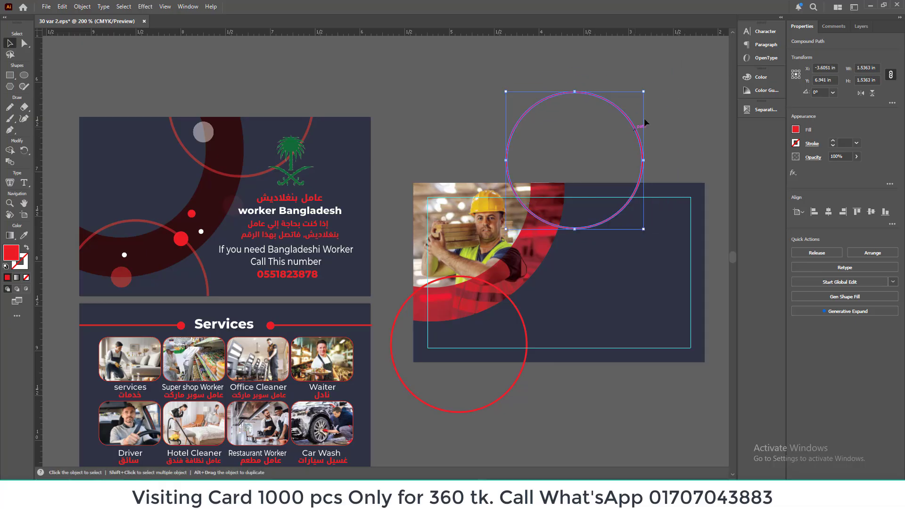
click(664, 103)
scroll(71, 312, down, 2)
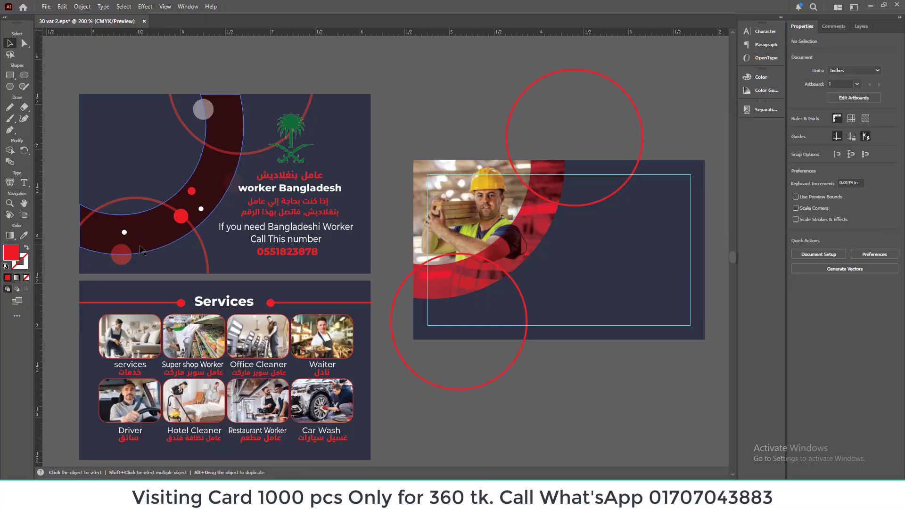
Step: Draw a red dot about 0.10 in wide on the curved band and place two smaller copies near it
click(24, 75)
mouse_move(492, 249)
mouse_down()
mouse_move(499, 257)
mouse_move(492, 253)
mouse_up()
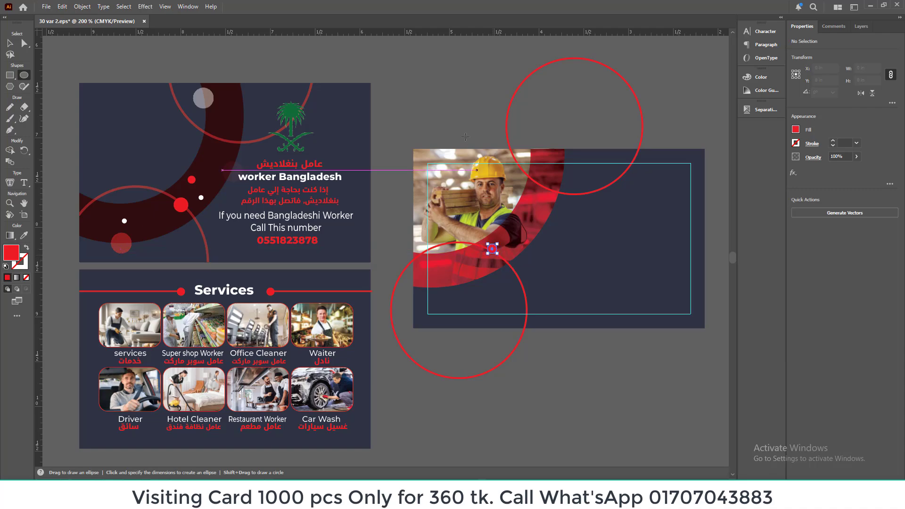
key(v)
click(440, 121)
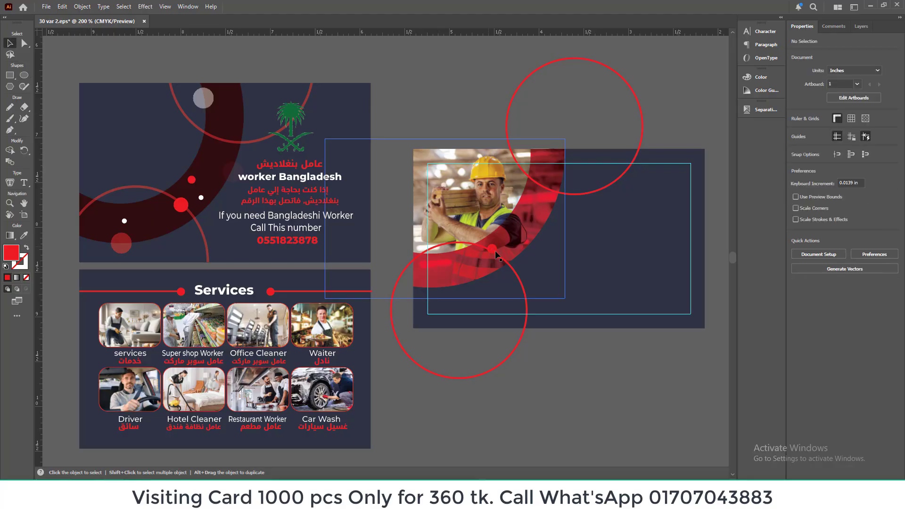
drag(496, 249, 519, 243)
click(549, 333)
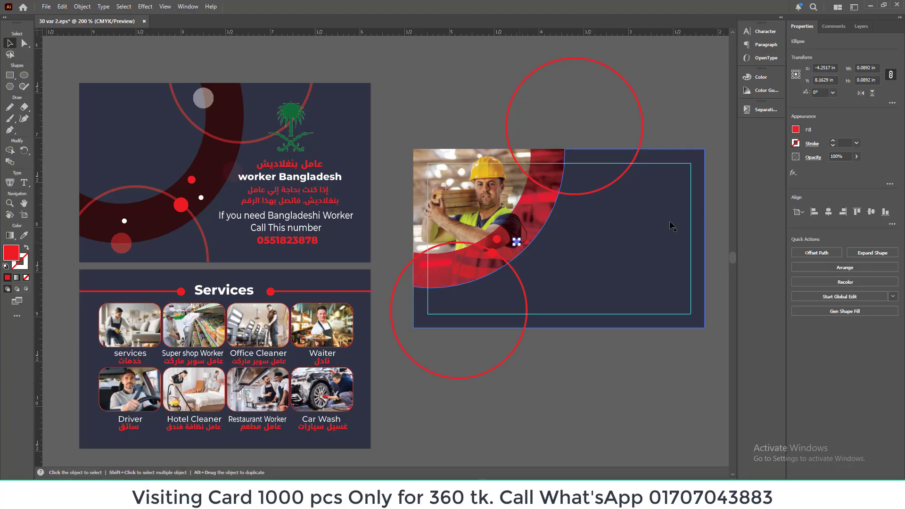
Step: Fill the smallest dot with white and place a copy of it on the lower-left part of the curved band
click(796, 130)
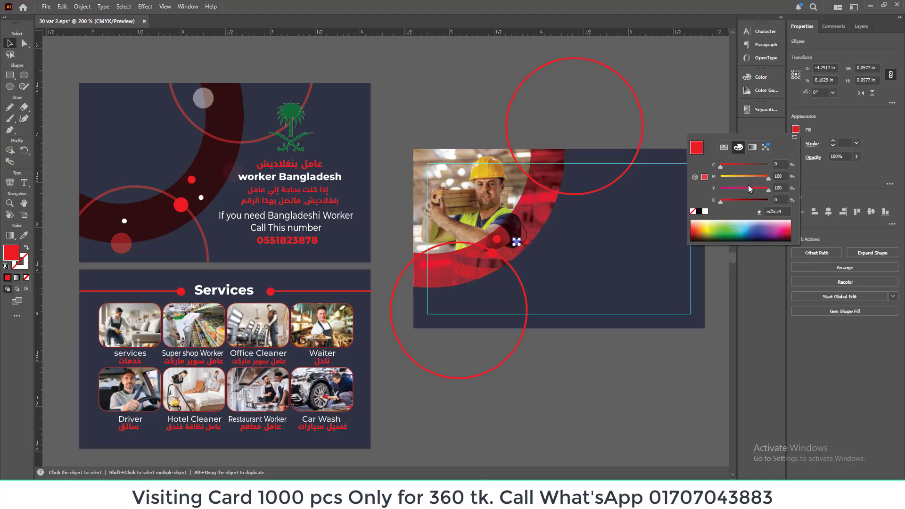
click(705, 211)
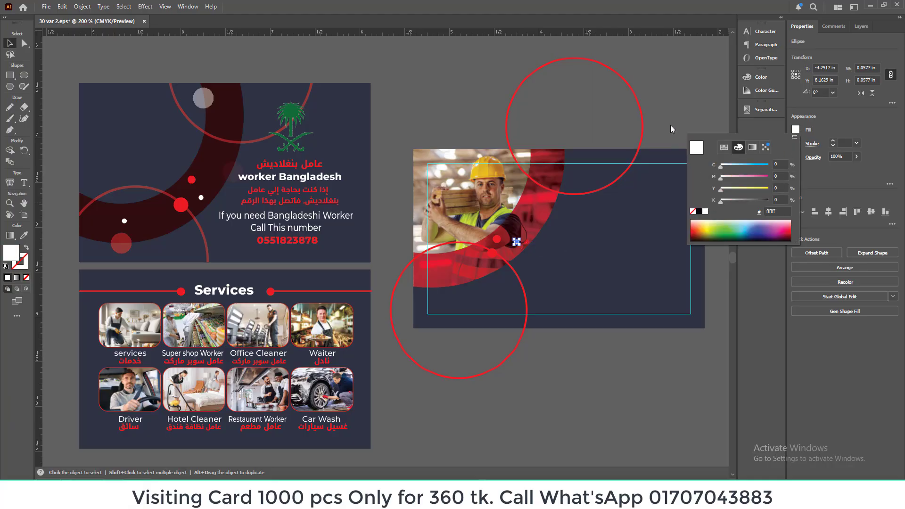
key(Escape)
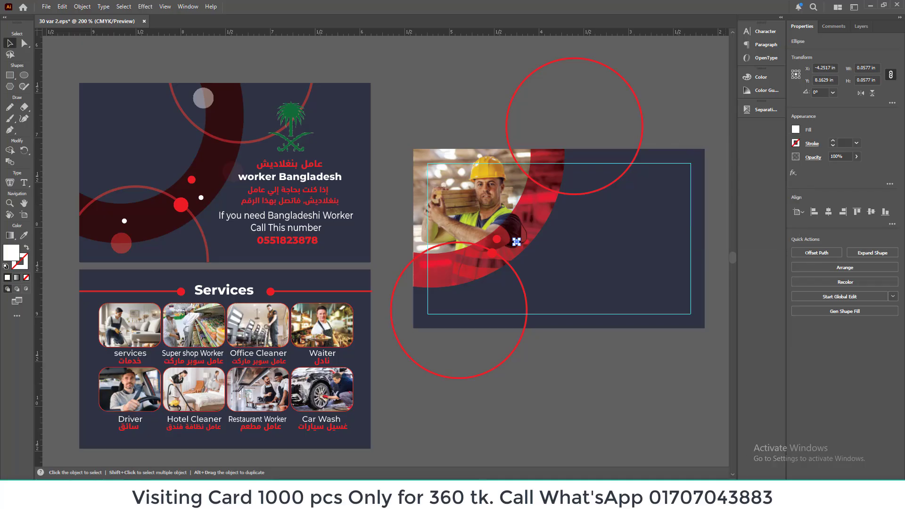
click(592, 351)
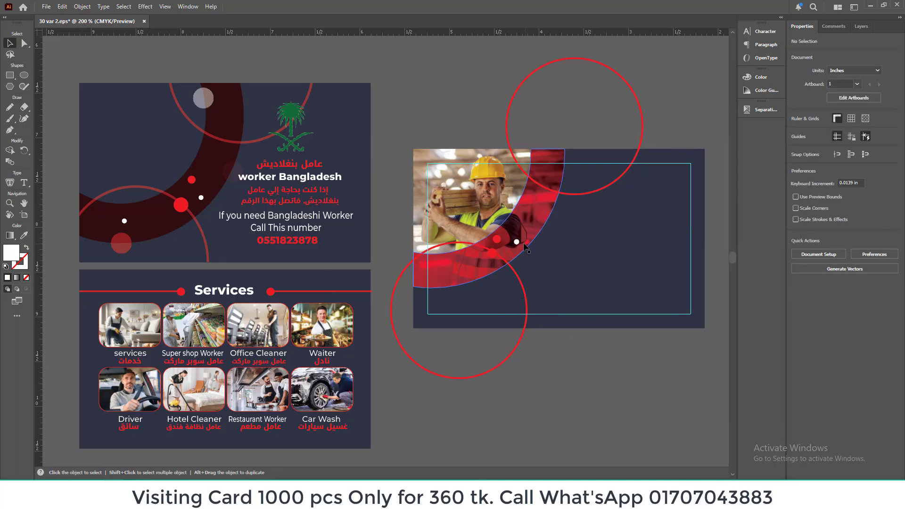
drag(525, 246, 445, 262)
click(428, 121)
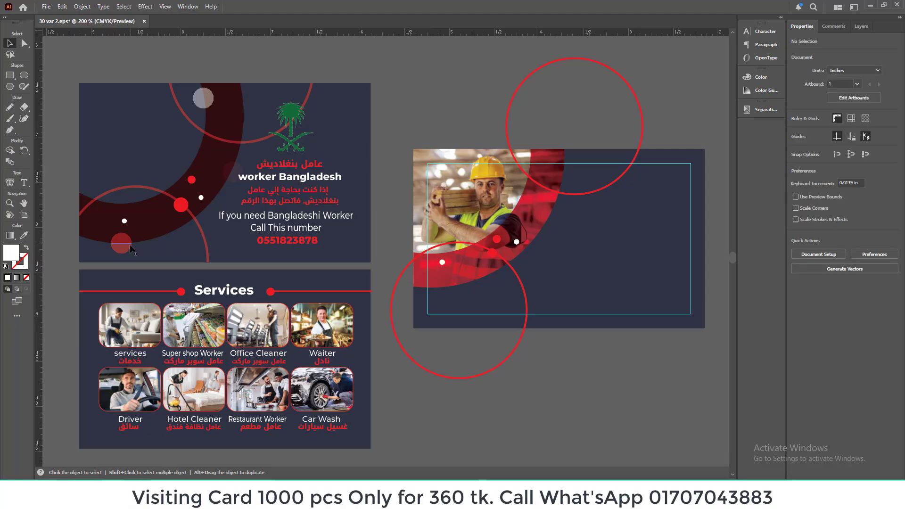
Step: Inspect the small white dot and the translucent red and white circles on the sample card
click(203, 204)
click(122, 246)
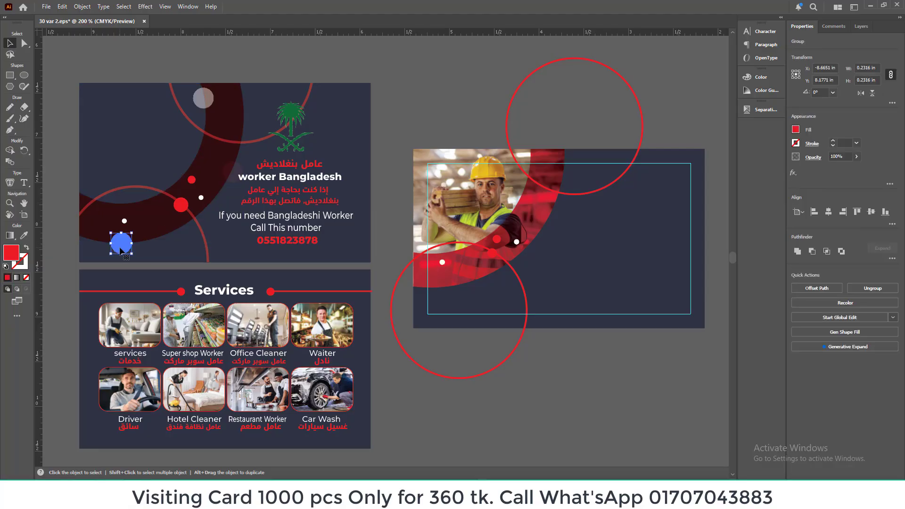
click(203, 98)
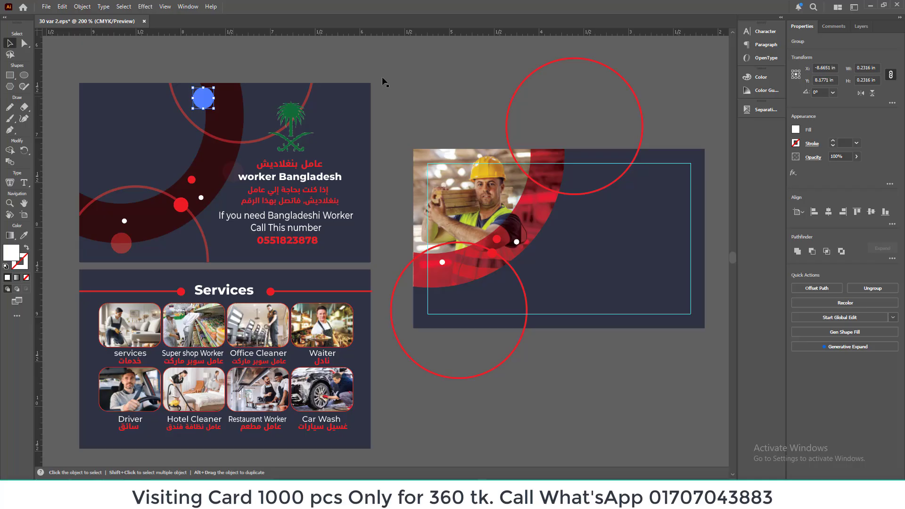
click(424, 80)
scroll(421, 236, down, 1)
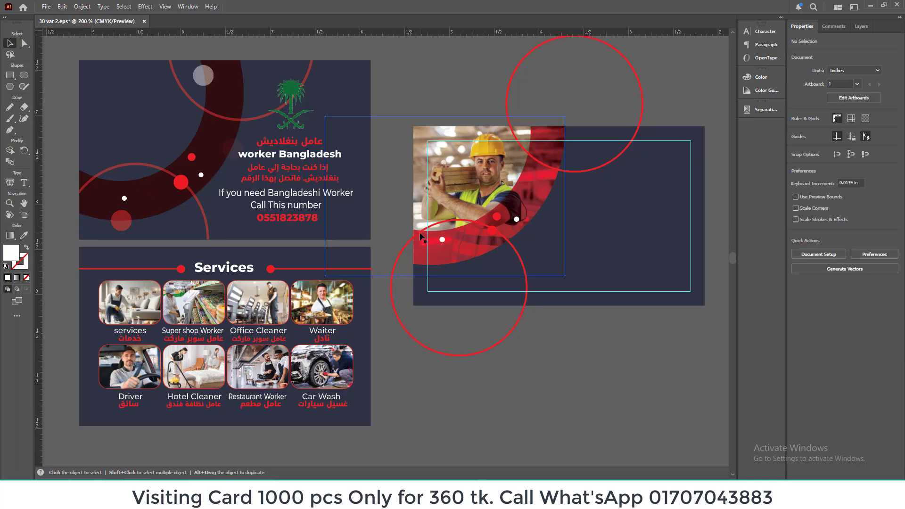
scroll(572, 364, up, 3)
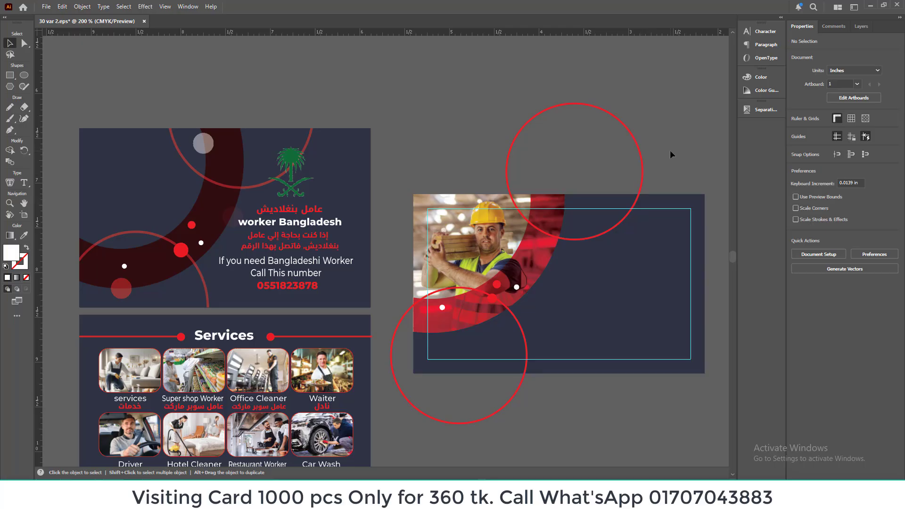
drag(639, 217, 637, 217)
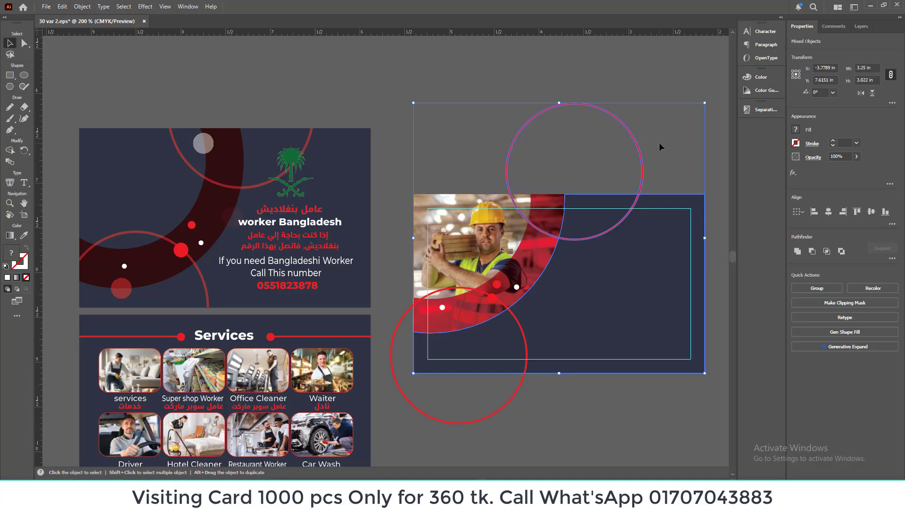
key(shift+m)
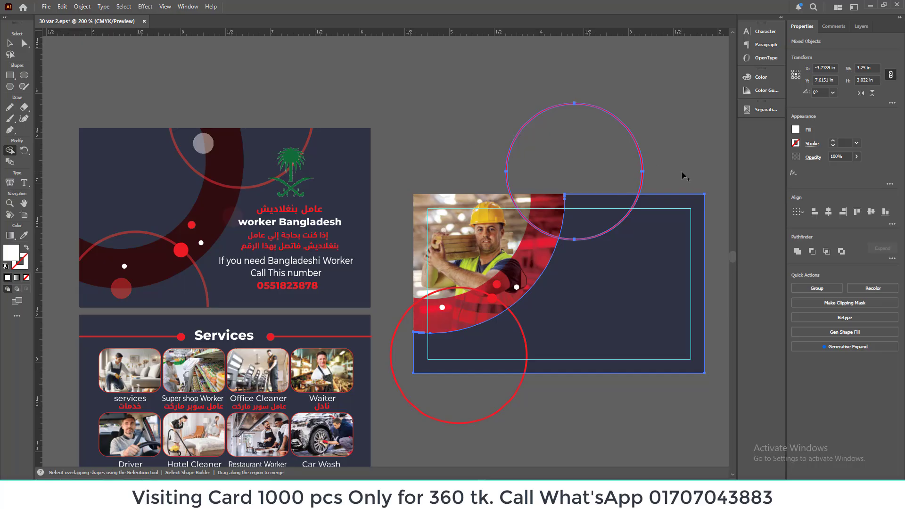
key(ctrl+plus)
key(ctrl+plus)
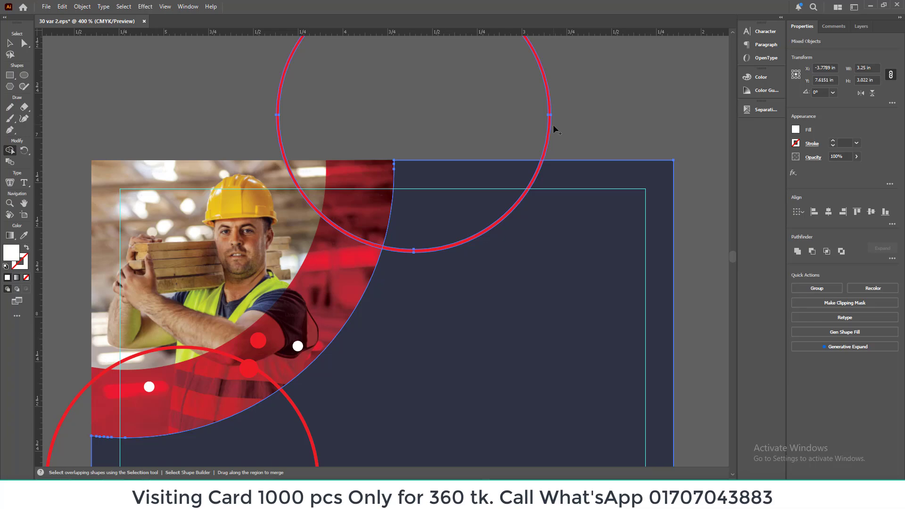
click(9, 43)
click(71, 78)
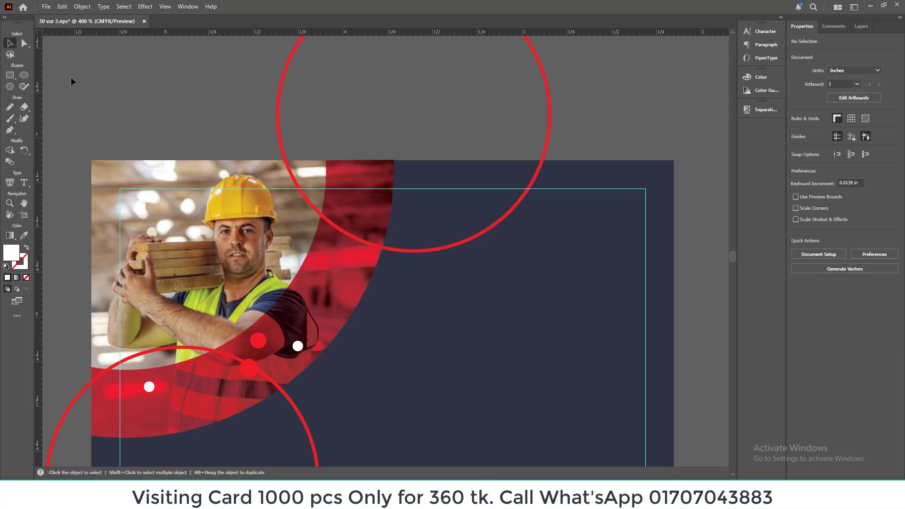
drag(527, 183, 526, 184)
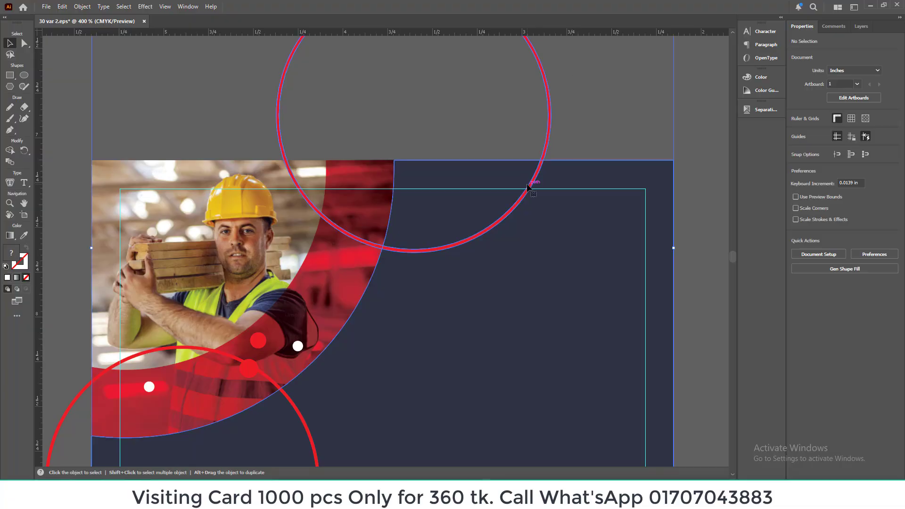
click(10, 152)
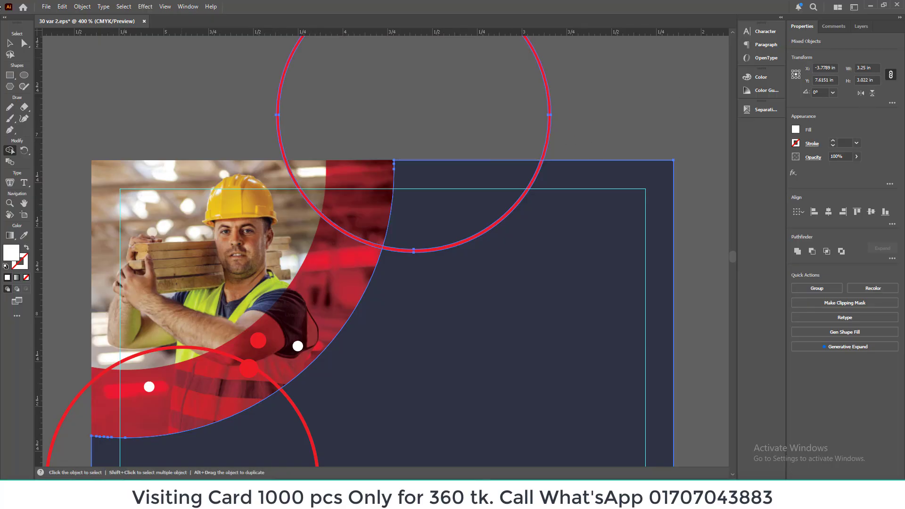
click(10, 44)
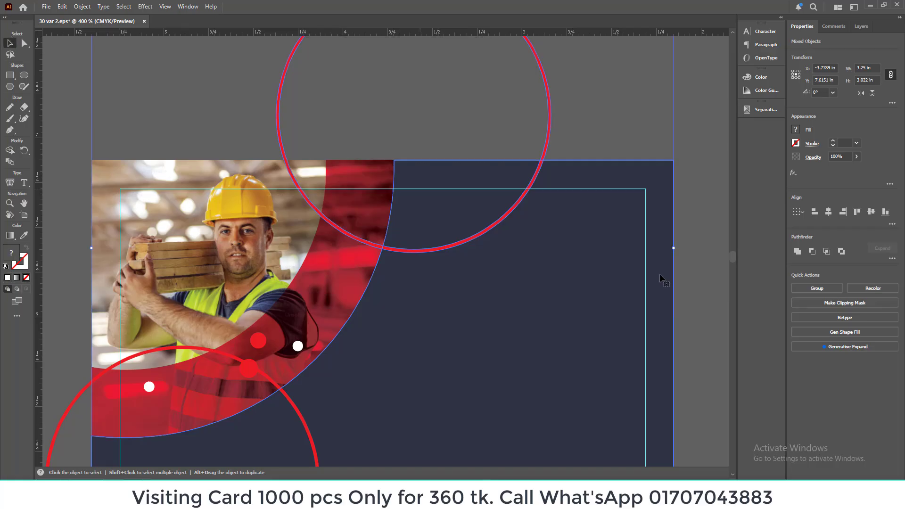
key(ctrl+minus)
key(ctrl+minus)
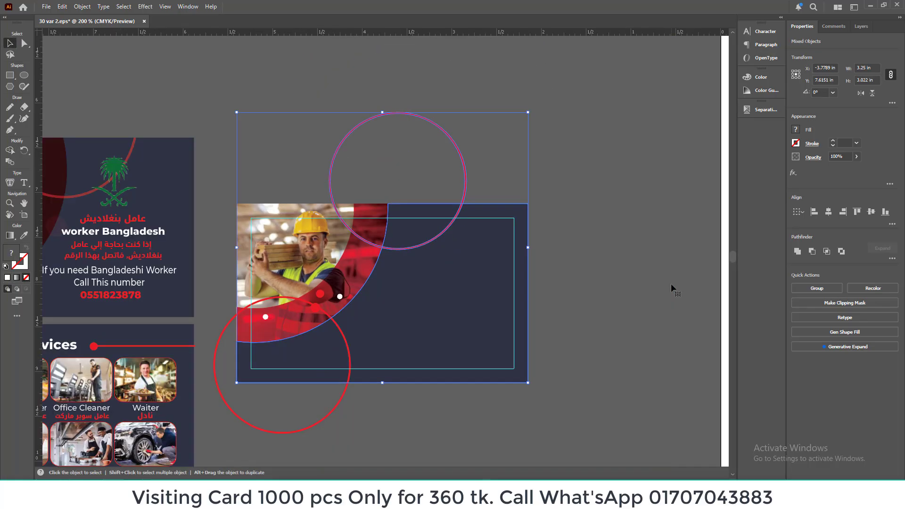
scroll(578, 176, down, 1)
click(578, 175)
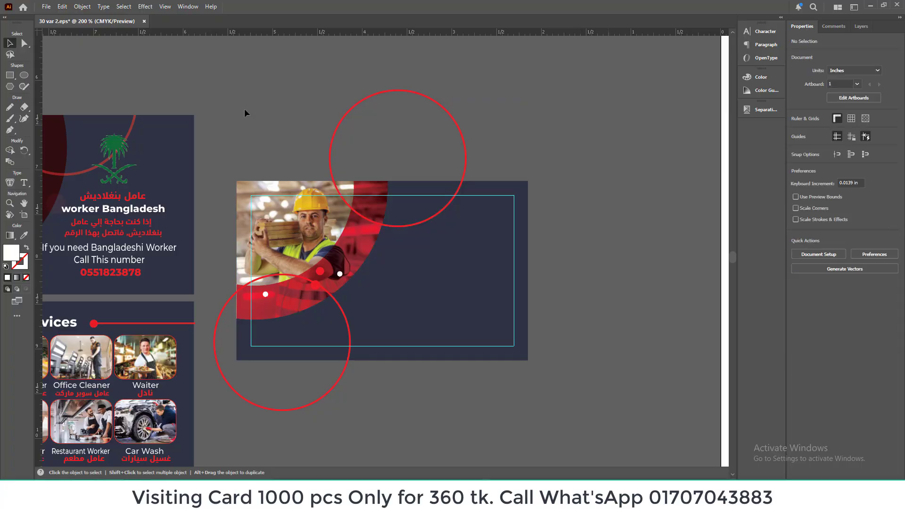
Step: Cover the card with a 3.25 × 2 in white rectangle and merge the upper ring's part outside the card using Shape Builder
click(9, 76)
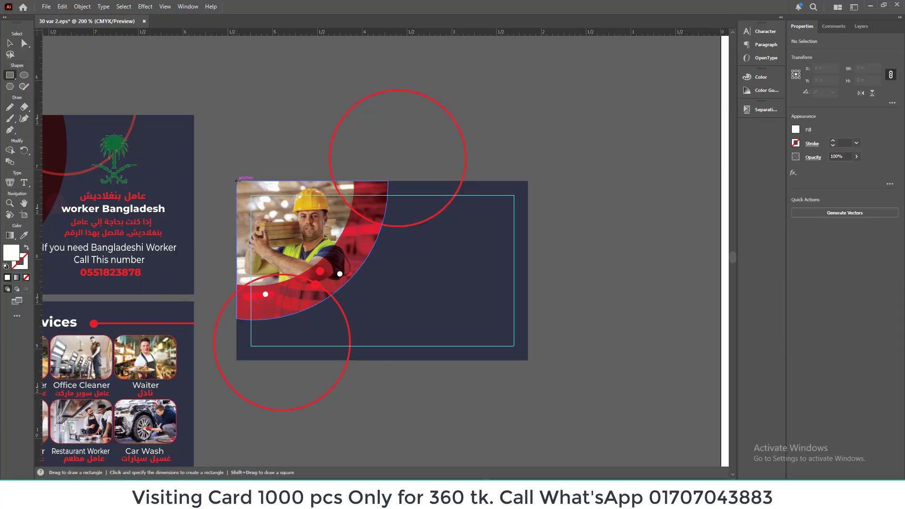
mouse_move(236, 180)
mouse_down()
mouse_move(528, 349)
mouse_move(527, 359)
mouse_up()
click(9, 42)
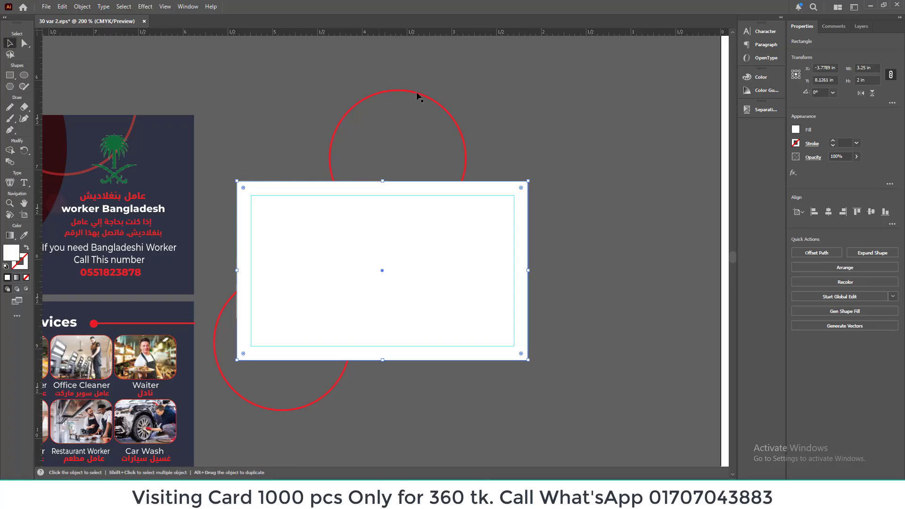
shift+click(460, 130)
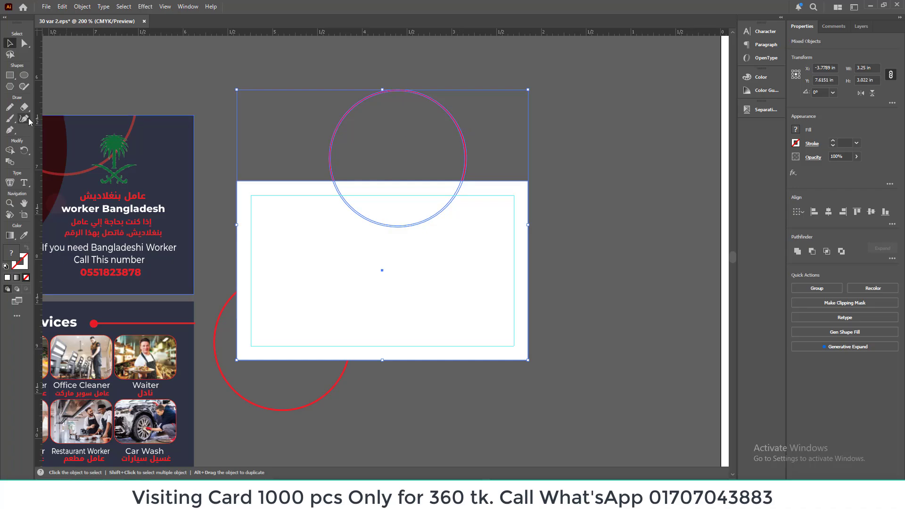
click(9, 150)
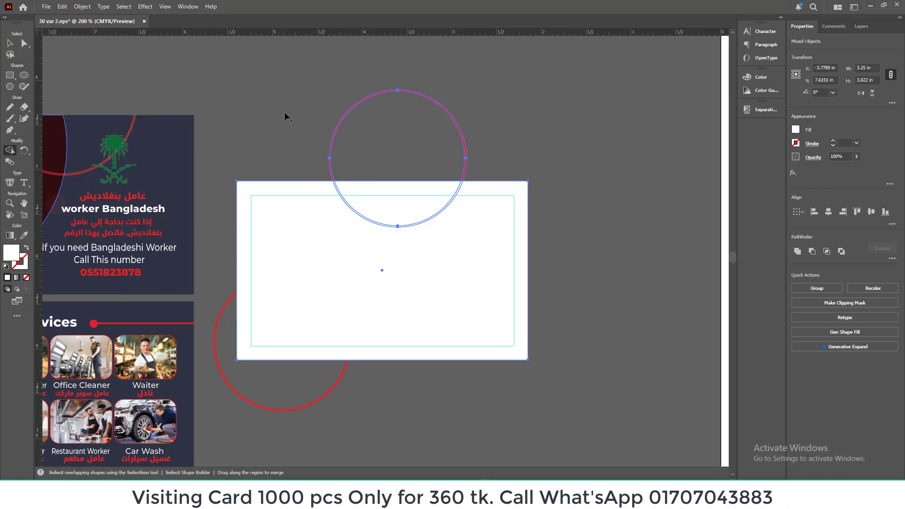
drag(466, 133, 465, 134)
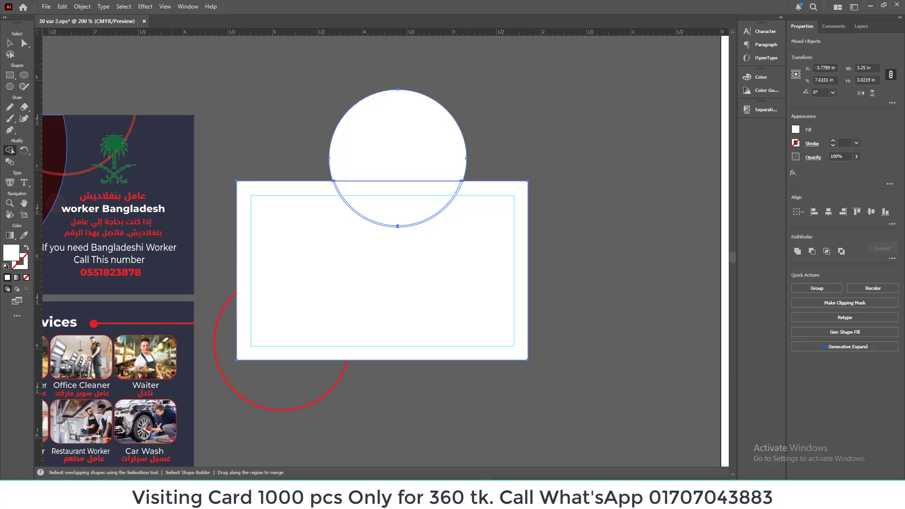
click(15, 46)
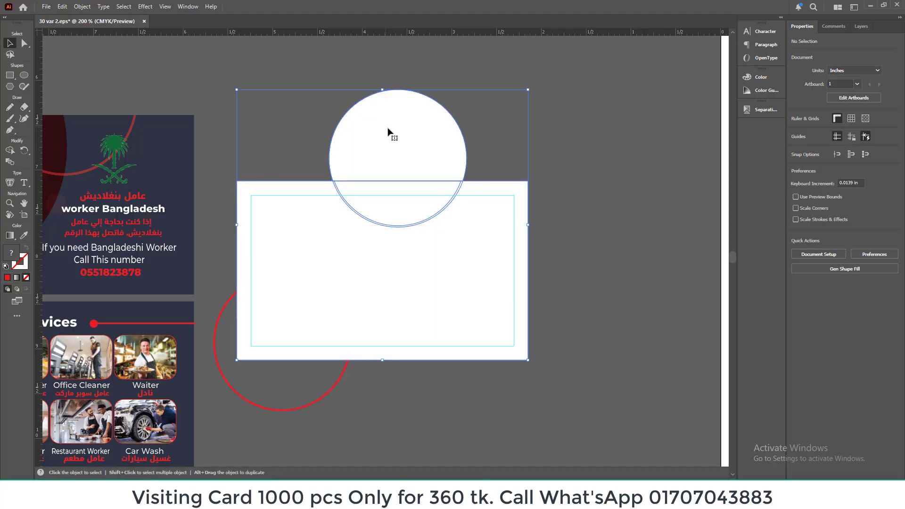
Step: Delete the merged piece above the card's top edge and the white rectangle covering the card
right_click(387, 128)
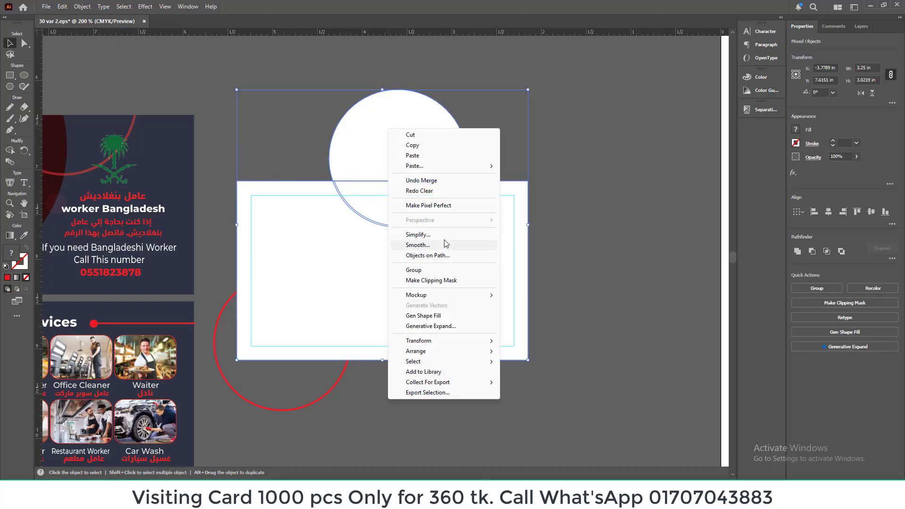
click(586, 211)
click(431, 129)
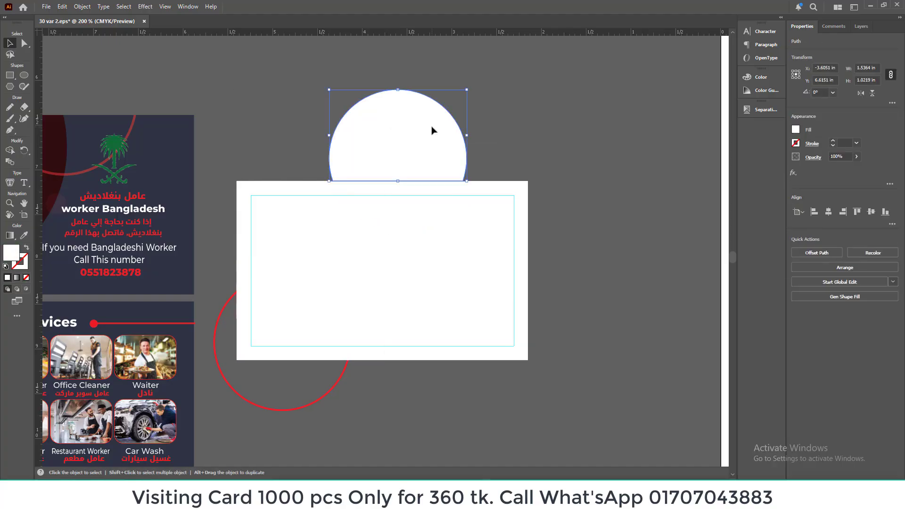
key(Delete)
click(421, 270)
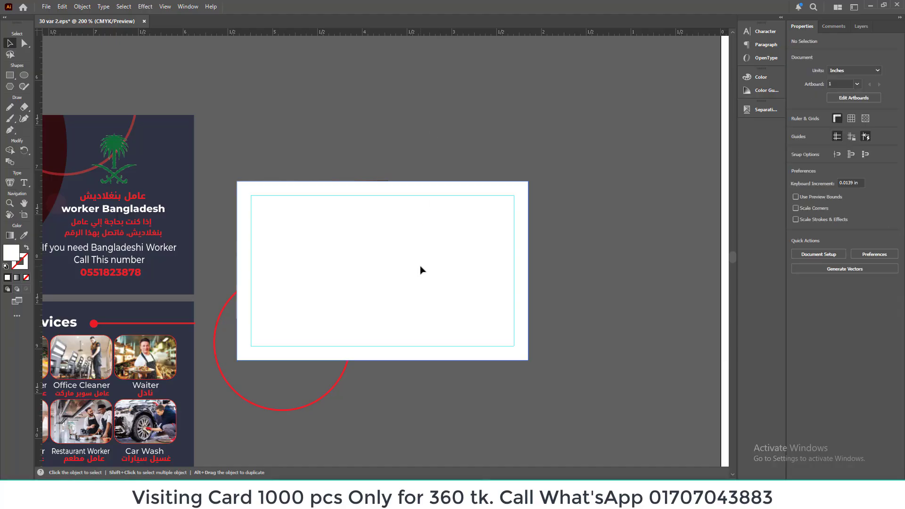
key(Delete)
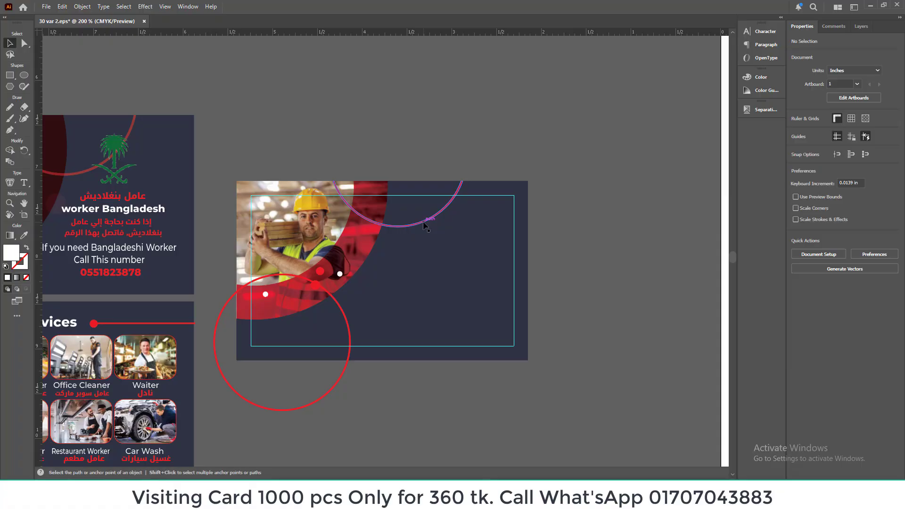
Step: Bring back the white rectangle over the card and merge the lower-left ring's part outside it using Shape Builder
key(ctrl+f)
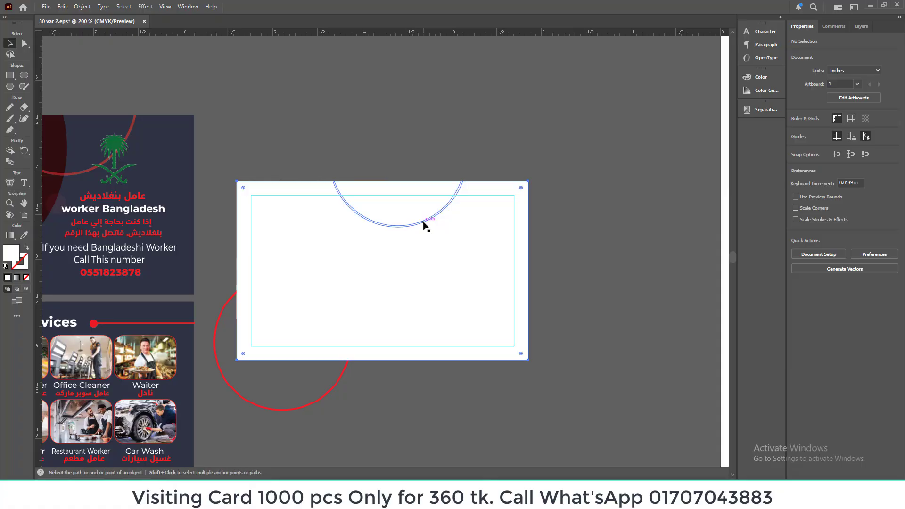
click(553, 293)
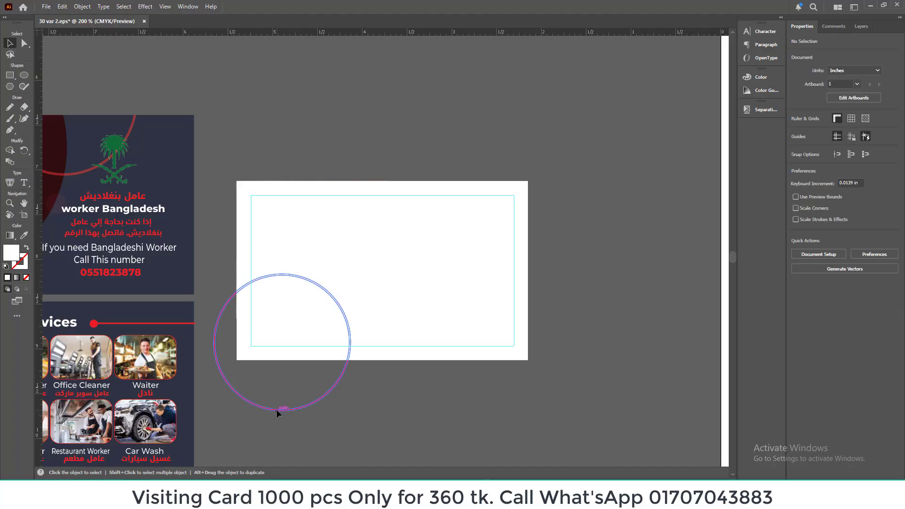
click(276, 409)
shift+click(377, 332)
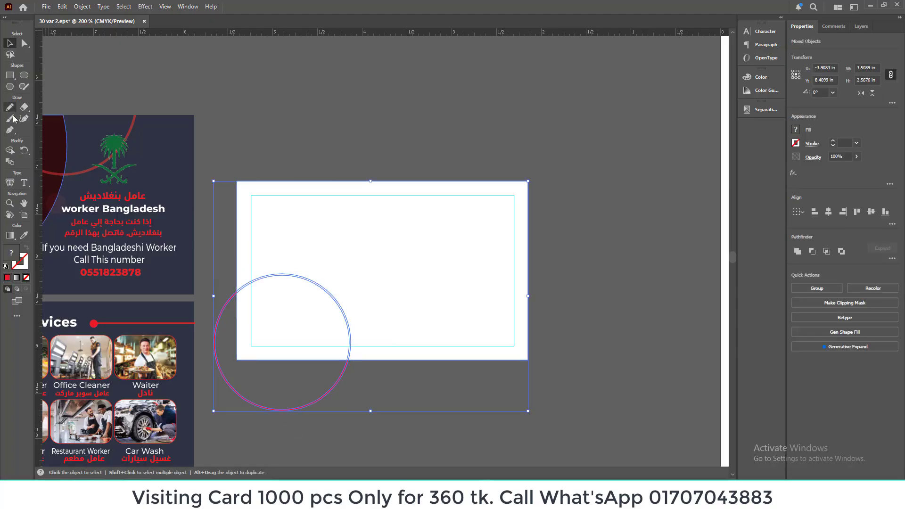
click(10, 151)
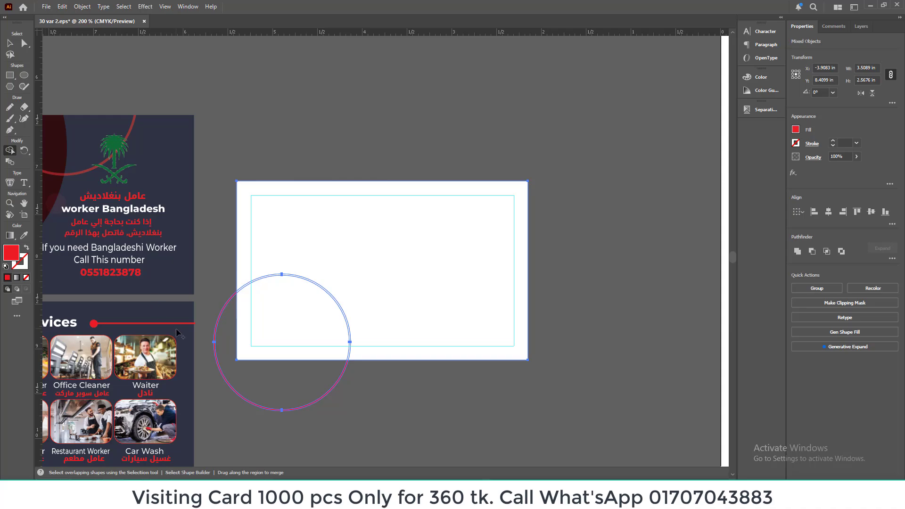
click(224, 343)
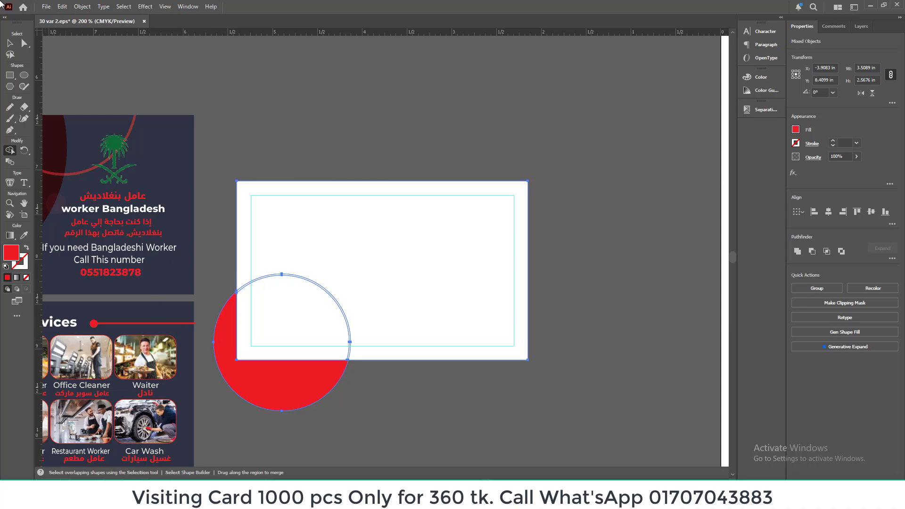
Step: Delete the red piece outside the card's lower-left corner and the white rectangle covering the card
click(10, 44)
click(293, 151)
click(267, 394)
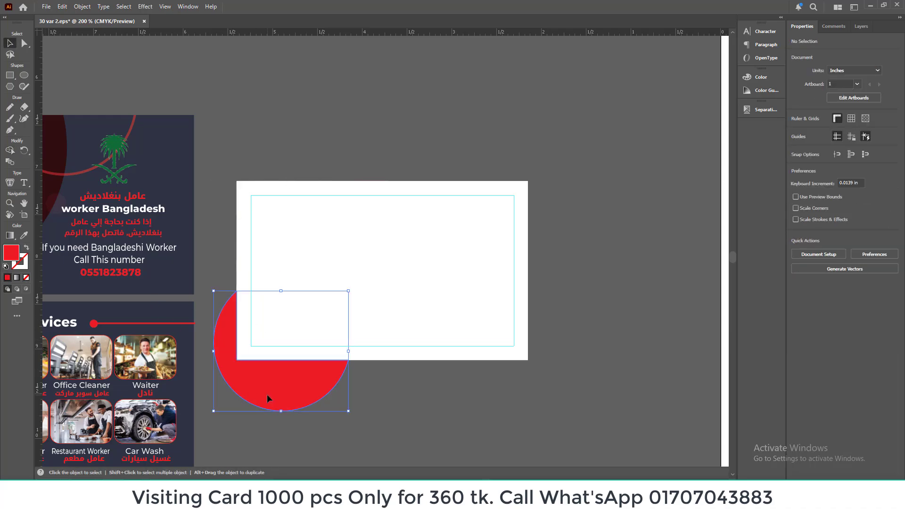
key(Delete)
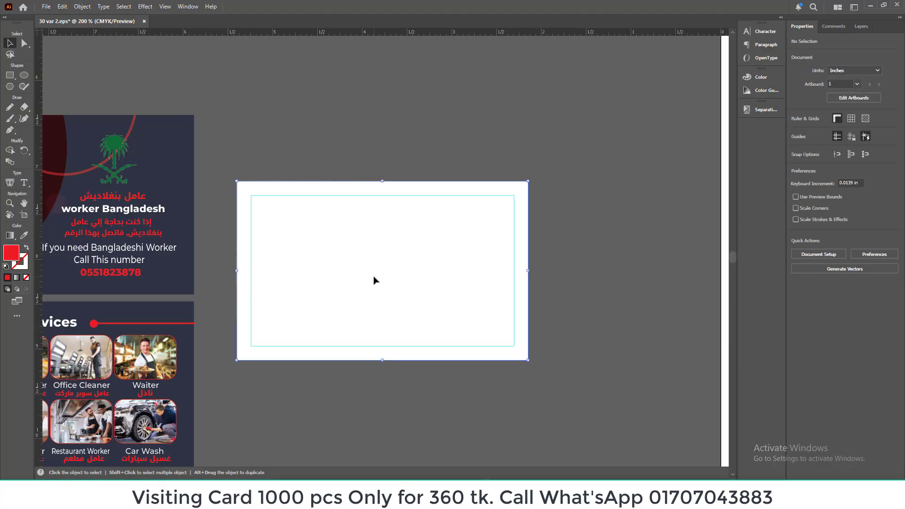
click(373, 278)
key(Delete)
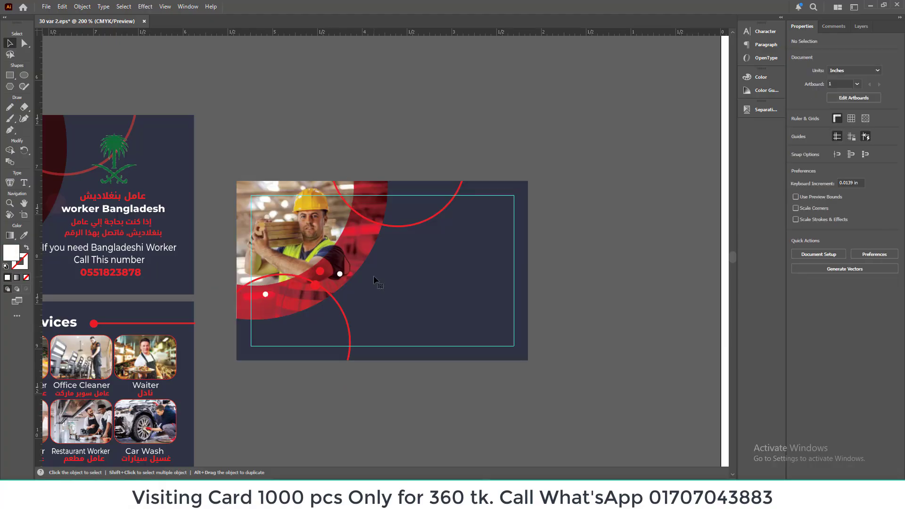
Step: Place a copy of the sample card's translucent white circle on the upper end of the new card's curved red band
scroll(580, 250, up, 2)
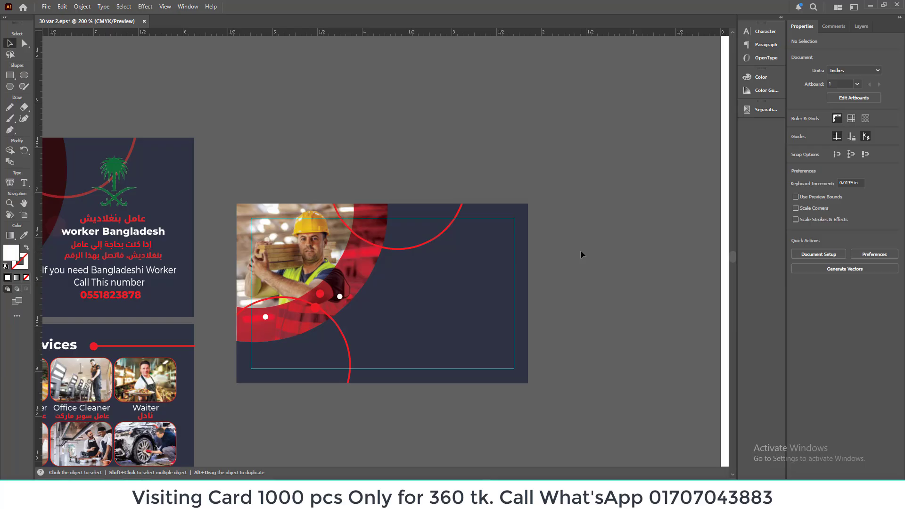
scroll(580, 249, down, 1)
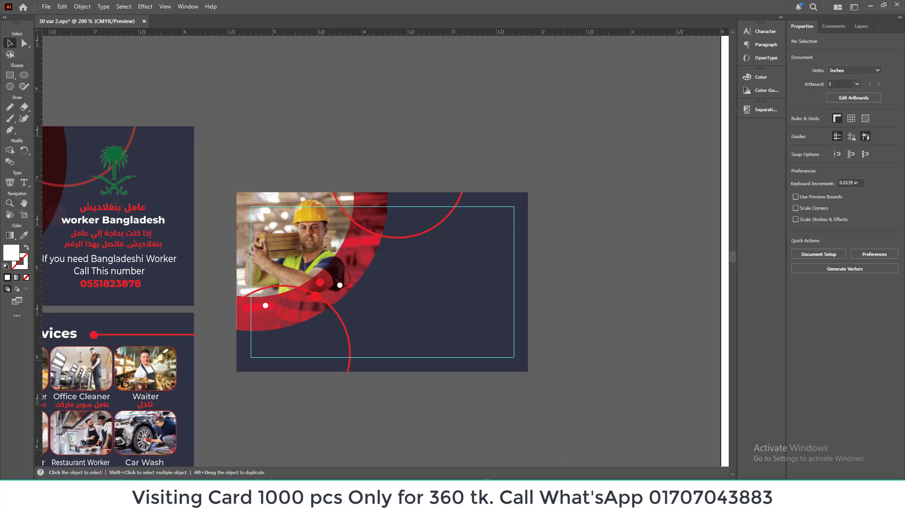
scroll(385, 250, left, 7)
scroll(385, 250, right, 2)
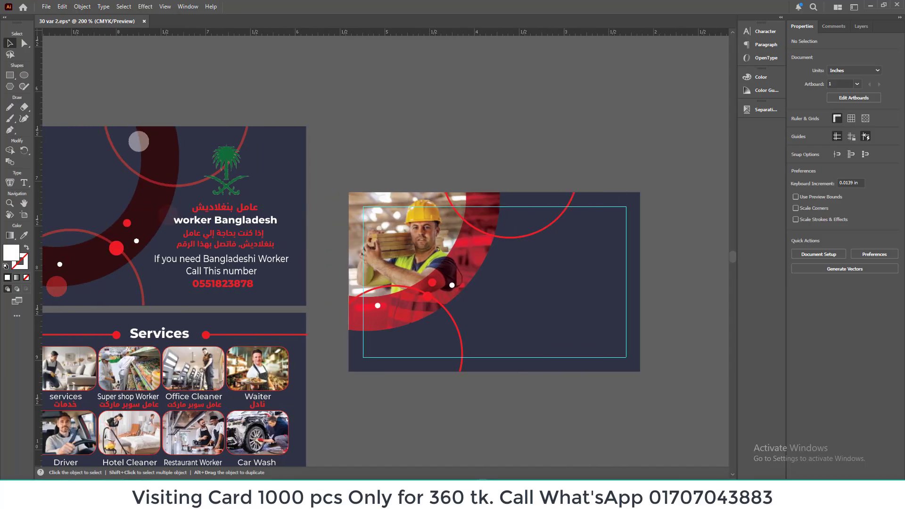
click(143, 146)
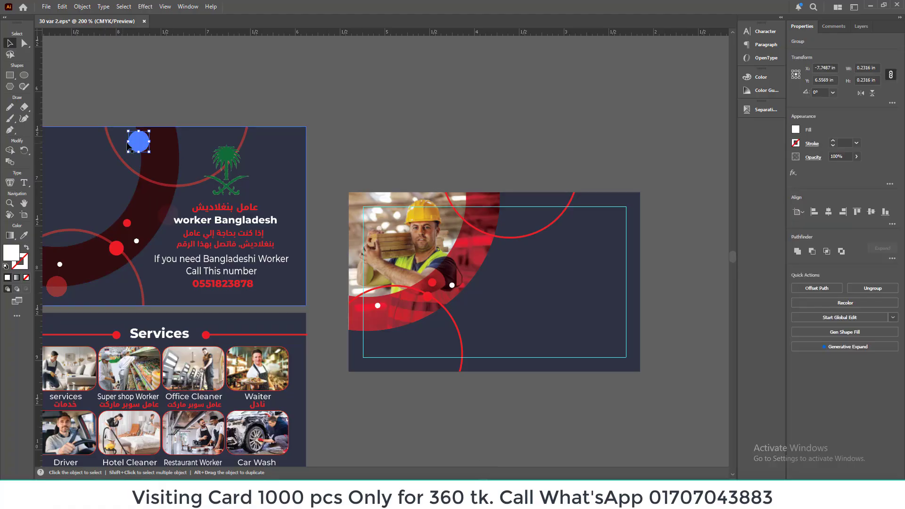
drag(140, 144, 410, 327)
click(491, 114)
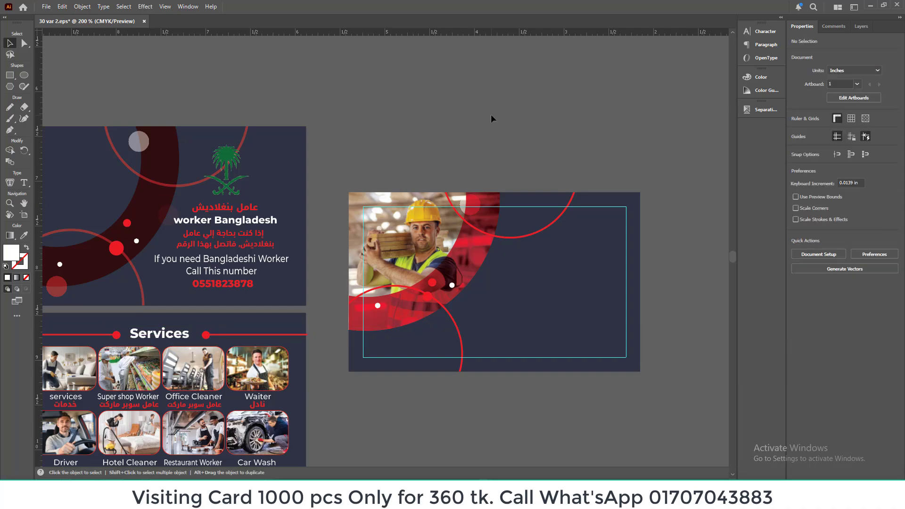
Step: Move the green palm emblem and all text lines below it from the sample card onto the new card's empty navy area
scroll(490, 114, down, 1)
key(ctrl+minus)
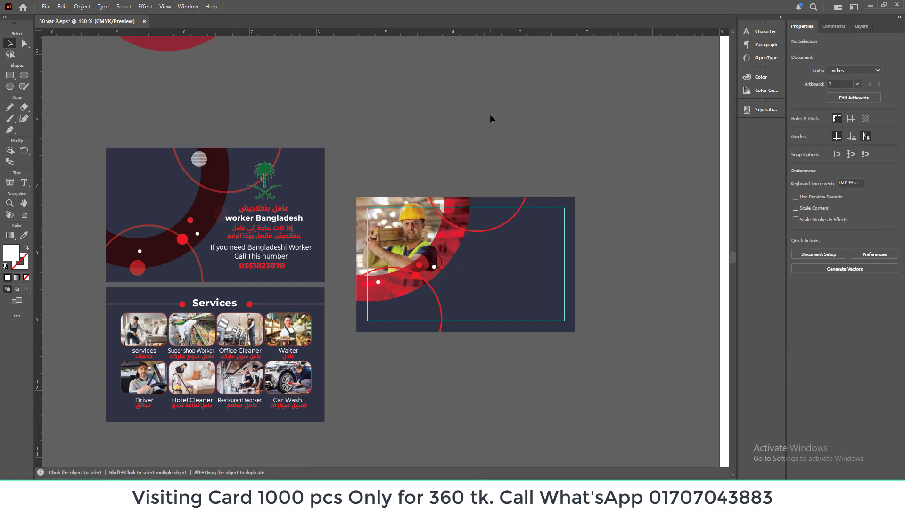
click(265, 180)
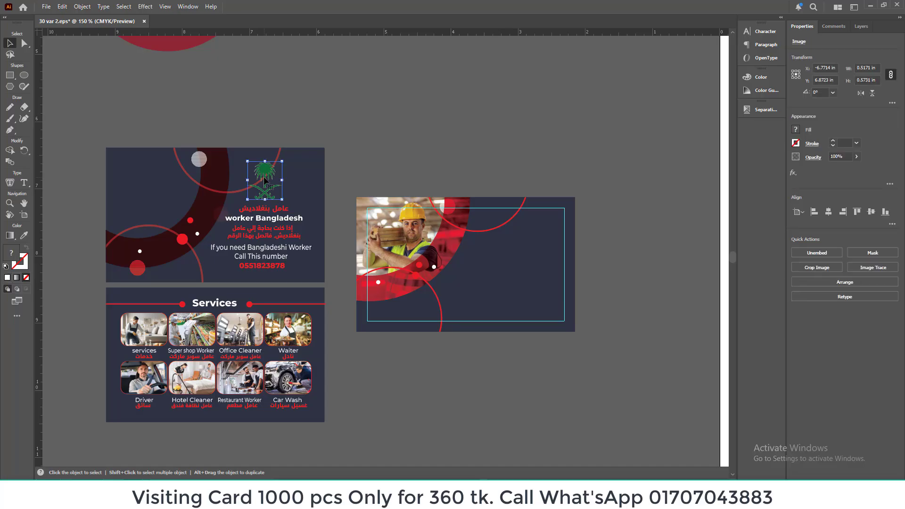
shift+click(272, 216)
drag(273, 230, 271, 272)
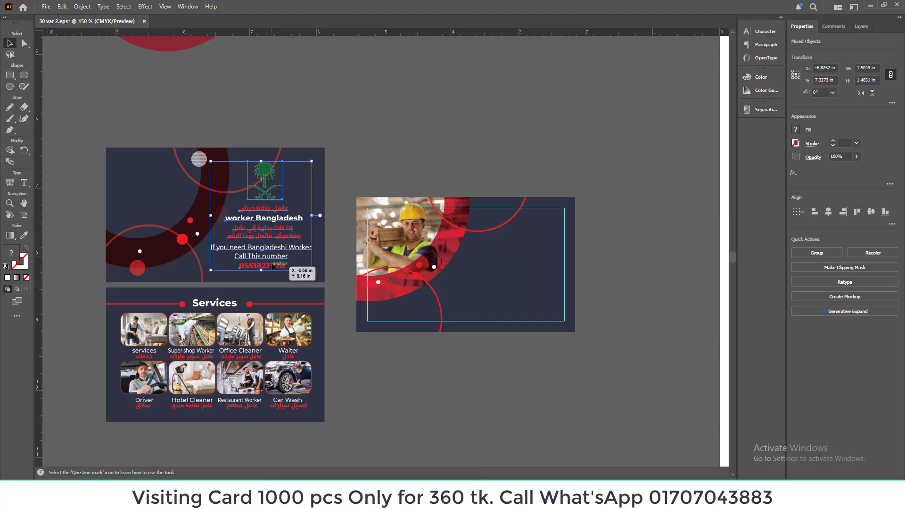
drag(302, 230, 507, 265)
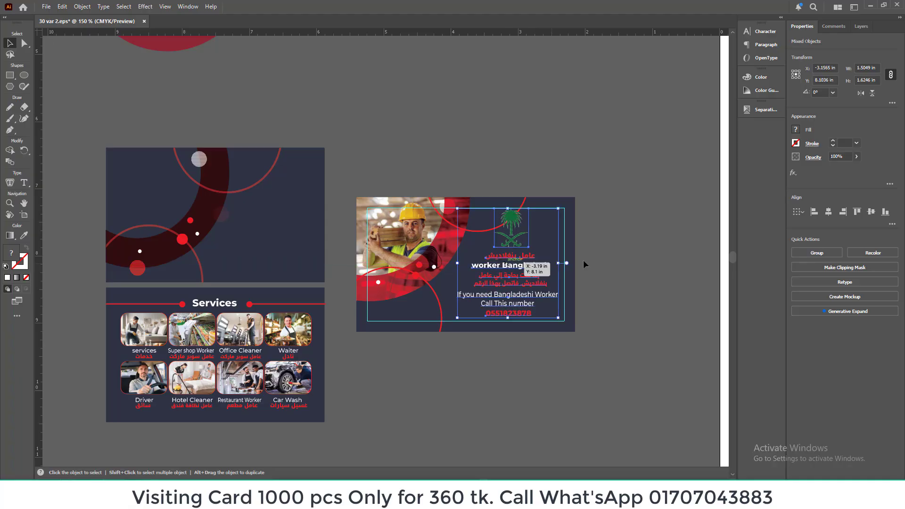
click(608, 259)
Step: Move the first service photo with its red frame from the Services card to the empty area below the new card
scroll(608, 259, down, 2)
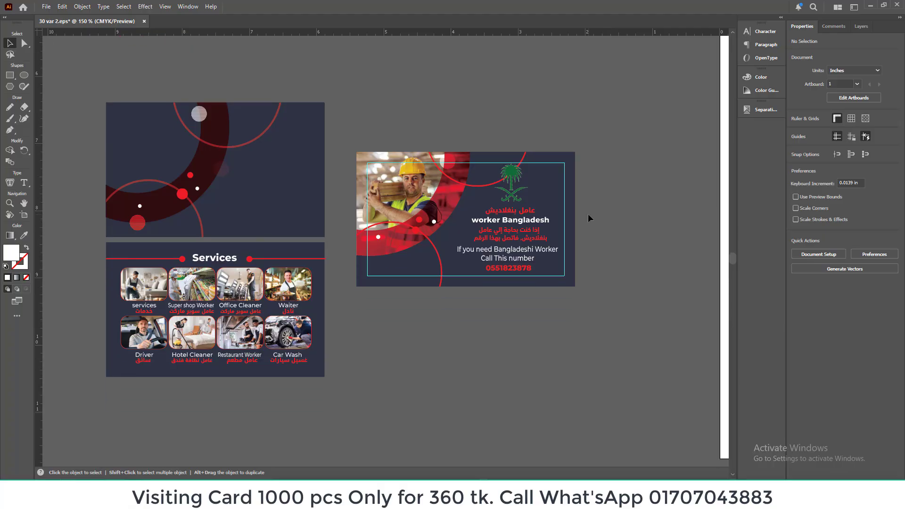
scroll(587, 213, down, 1)
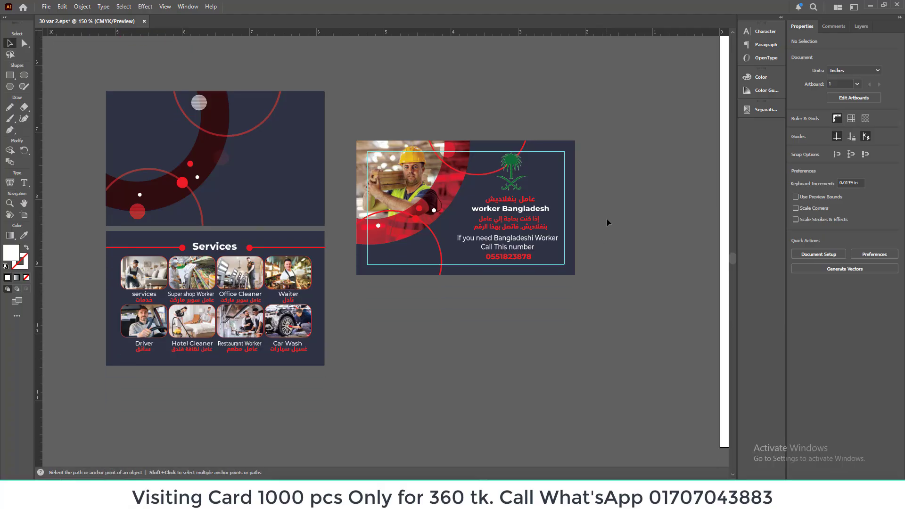
key(ctrl+equal)
key(ctrl+equal)
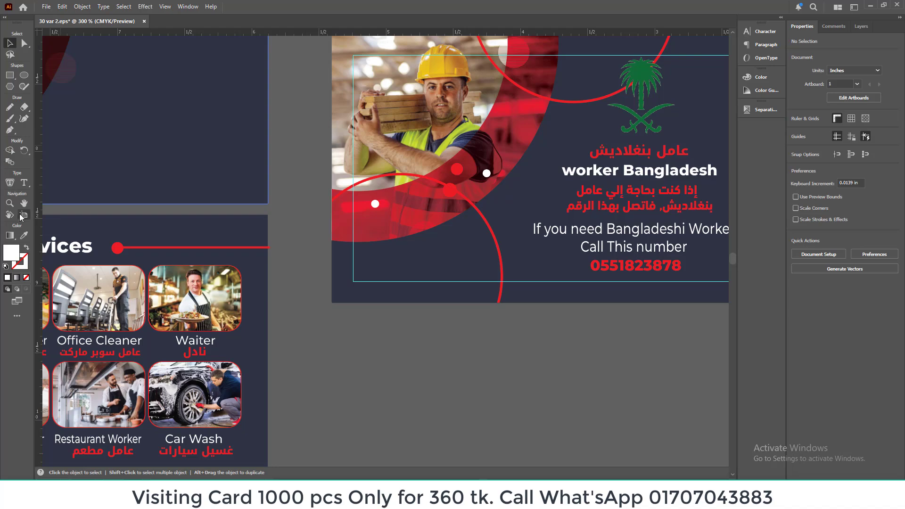
key(ctrl+minus)
key(ctrl+minus)
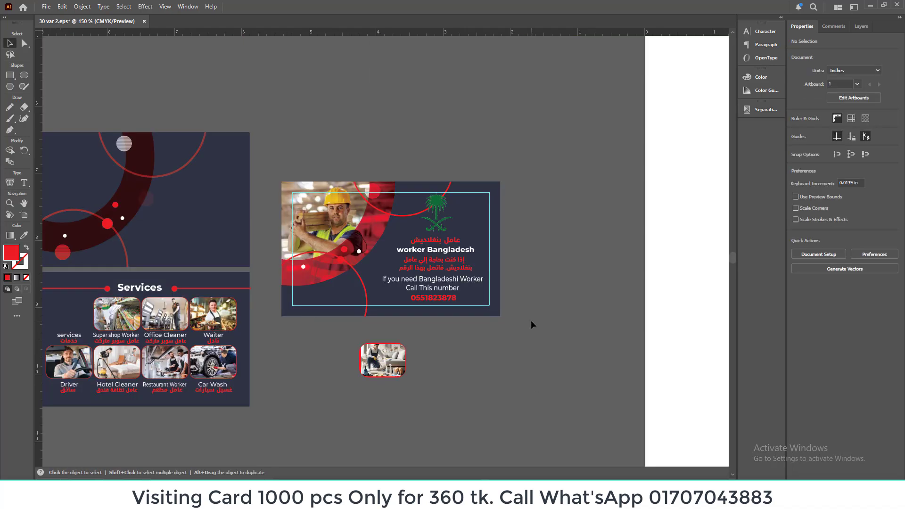